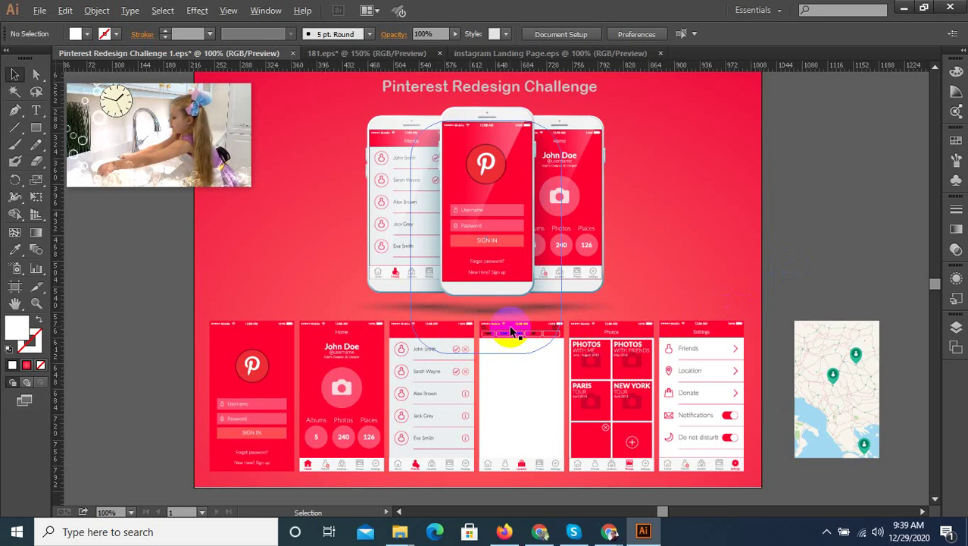
Move the group of search icons and category buttons slightly lower in the Location screen's header
scroll(553, 339, up, 6)
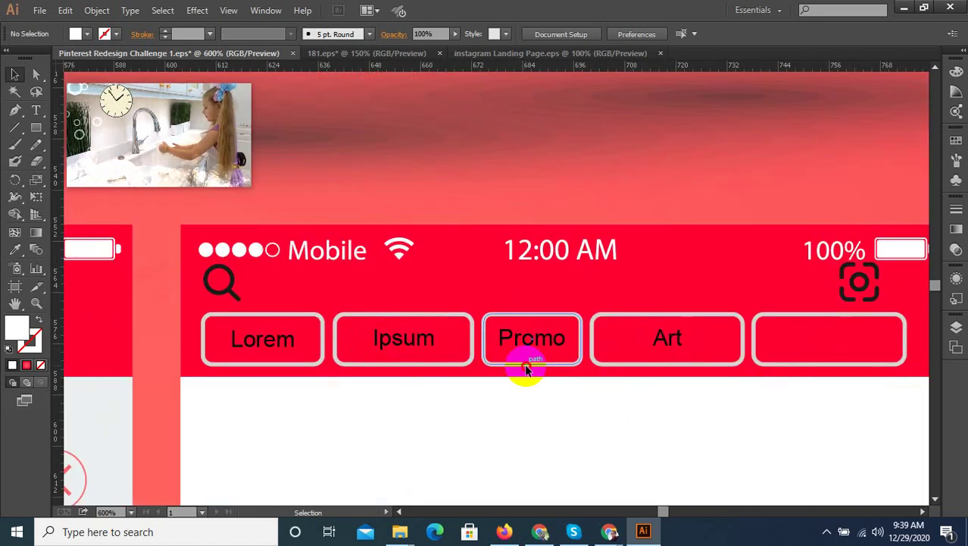
click(528, 364)
drag(529, 343, 528, 356)
scroll(269, 362, up, 1)
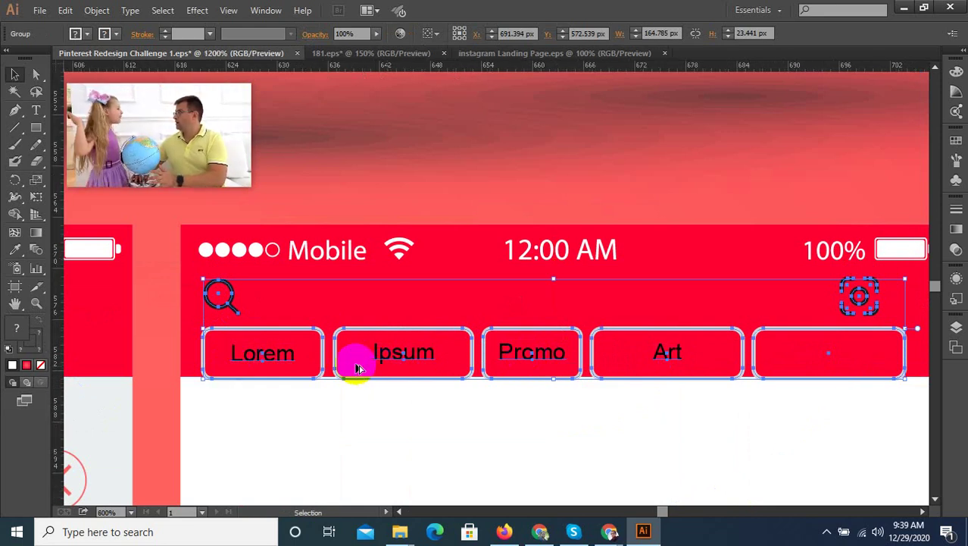
scroll(329, 360, up, 1)
scroll(361, 359, down, 5)
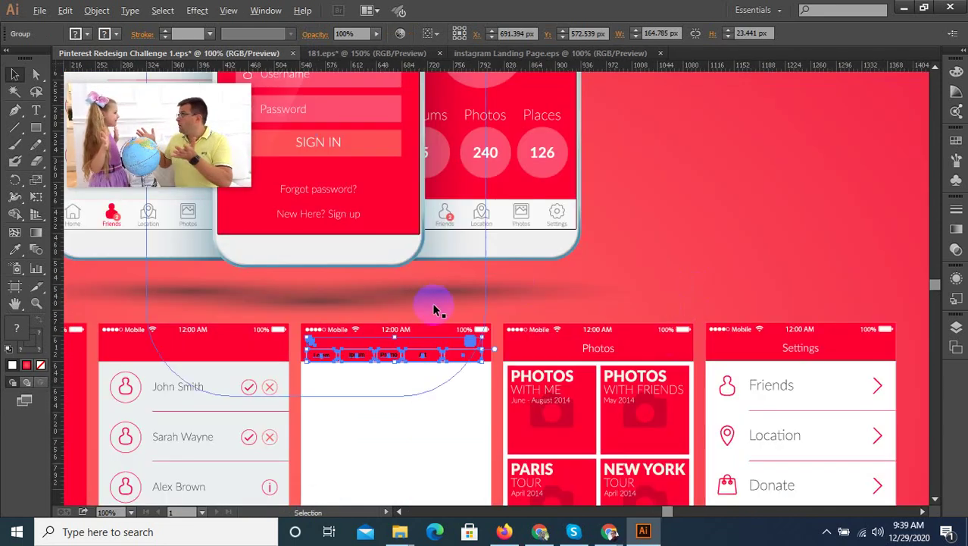
scroll(432, 302, down, 3)
click(756, 294)
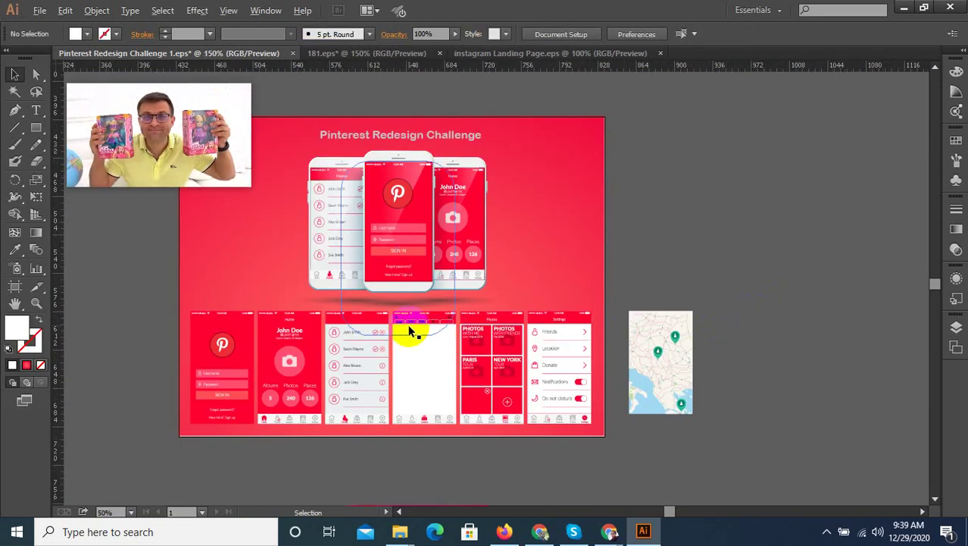
Raise the header's icon and category button group slightly, to about Y 570.7 px
scroll(411, 328, up, 6)
scroll(510, 360, up, 3)
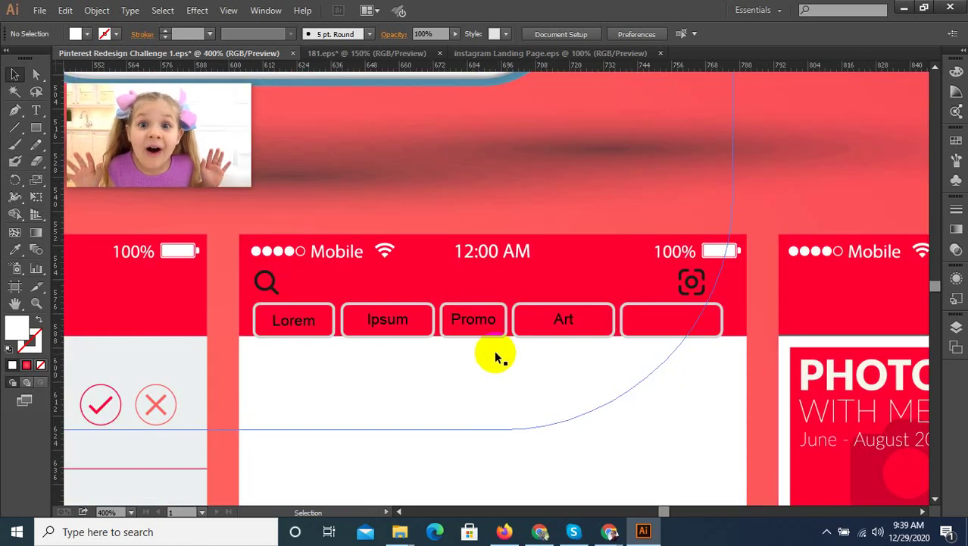
scroll(469, 318, up, 3)
click(472, 321)
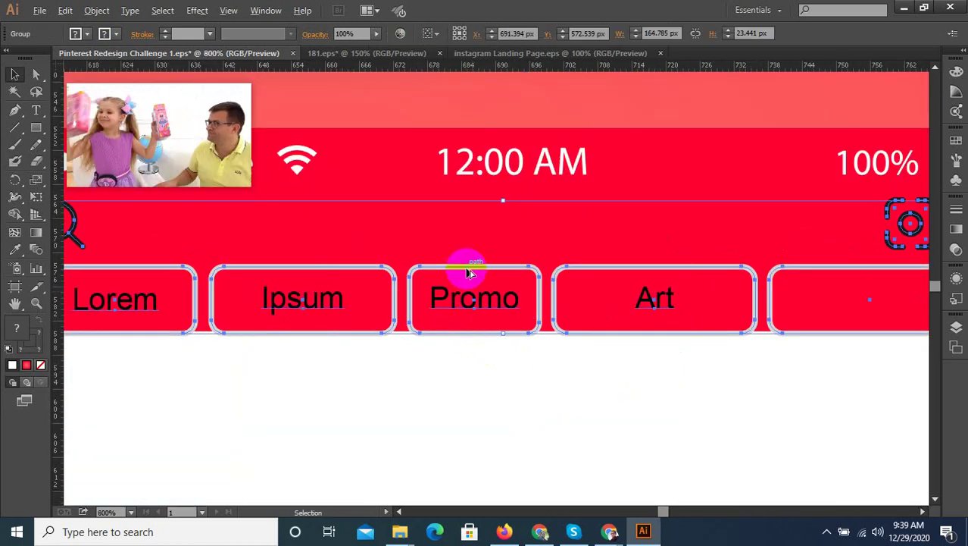
drag(468, 272, 464, 254)
scroll(478, 373, down, 3)
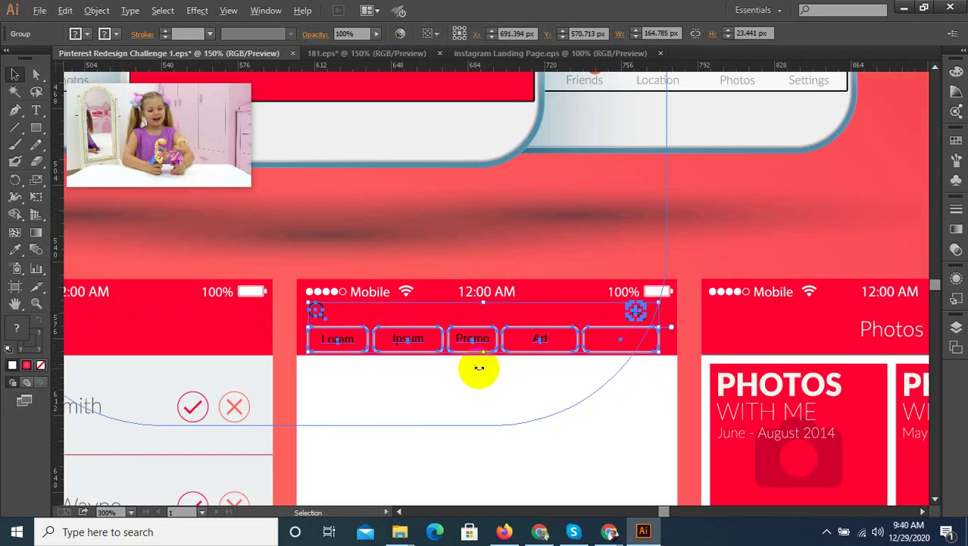
scroll(500, 332, down, 4)
click(835, 216)
Move the pink rectangle grid from below the artboard onto the blank Location screen and group its rectangles
scroll(773, 250, down, 2)
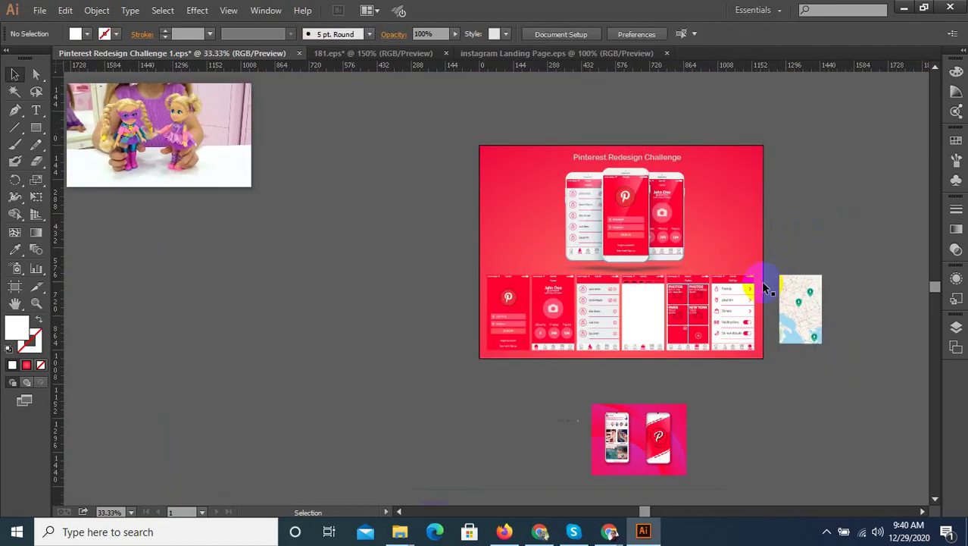
scroll(623, 445, up, 3)
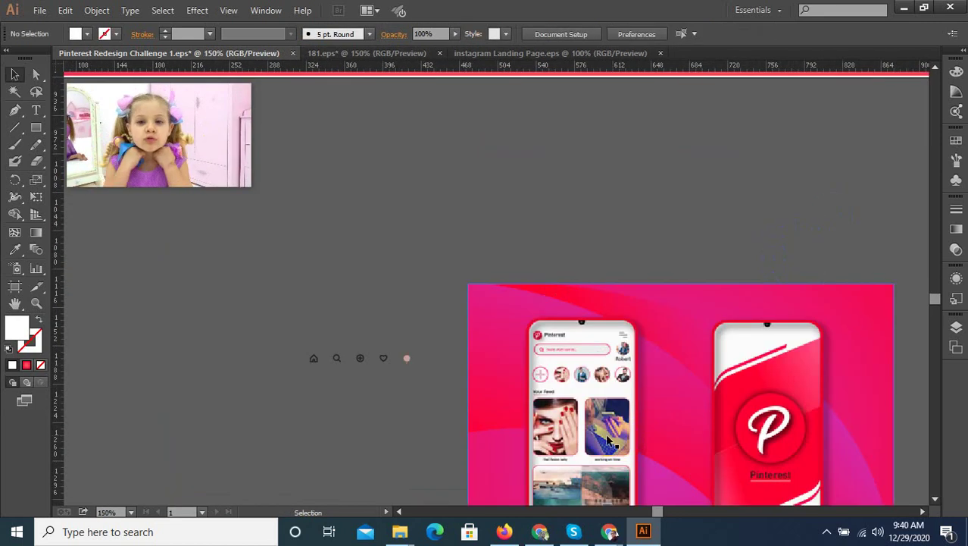
scroll(562, 434, down, 2)
scroll(567, 350, up, 2)
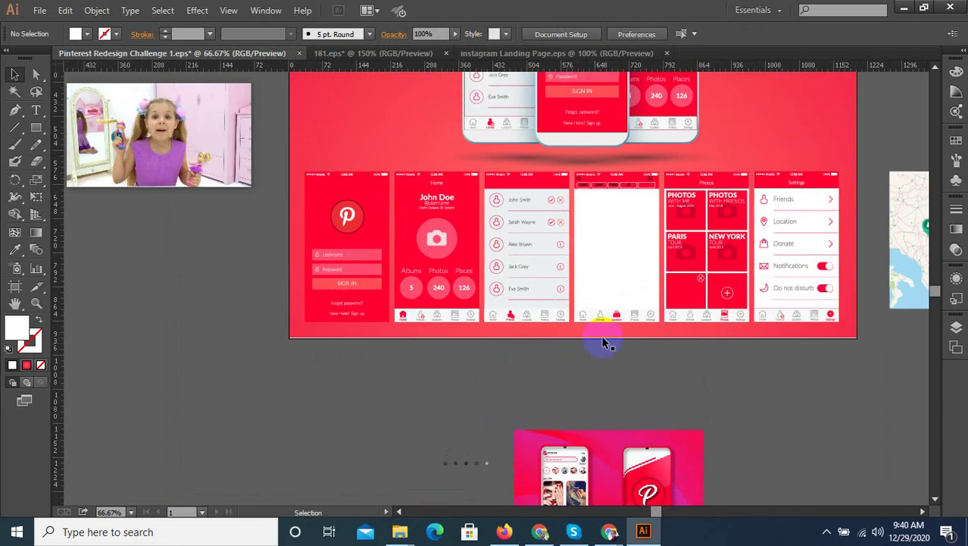
scroll(653, 303, down, 6)
scroll(590, 352, down, 2)
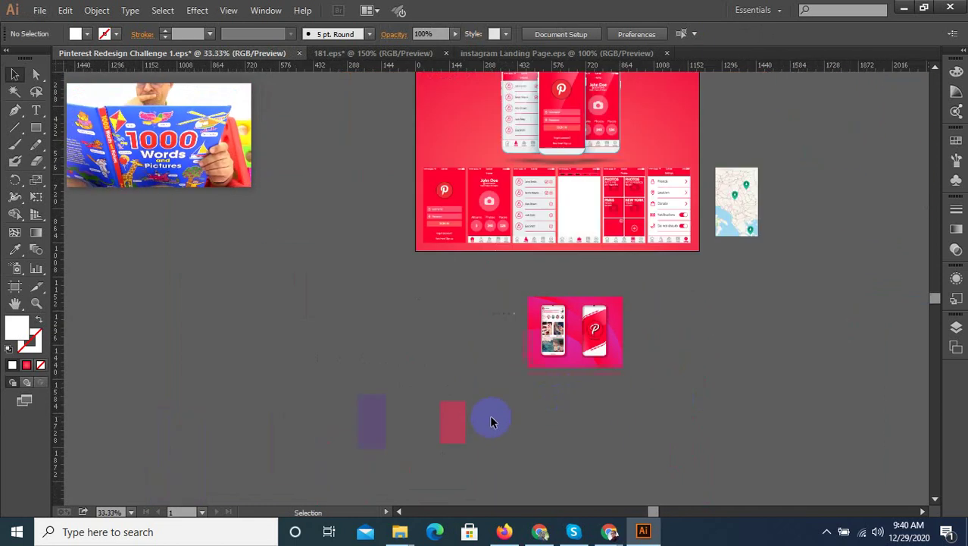
drag(492, 418, 511, 323)
scroll(494, 344, up, 3)
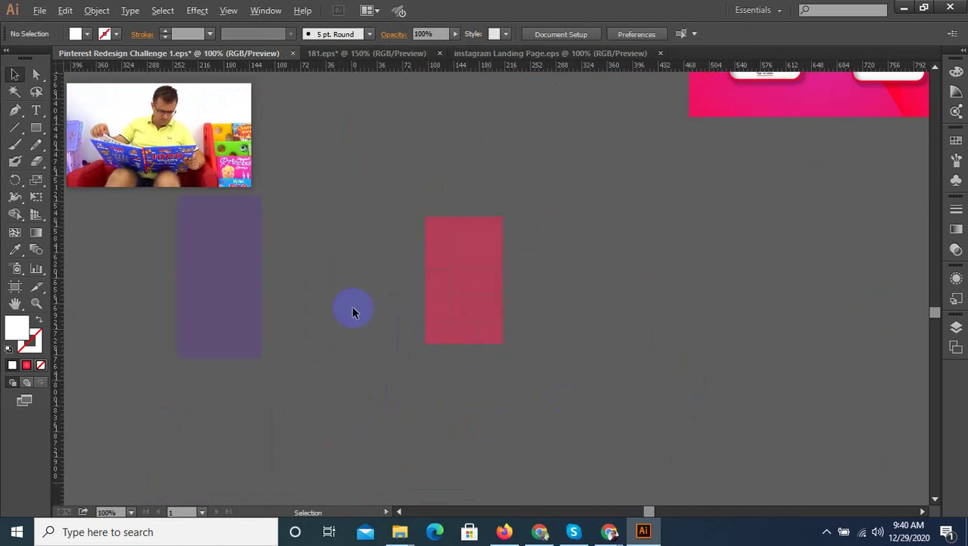
scroll(470, 363, up, 2)
click(537, 195)
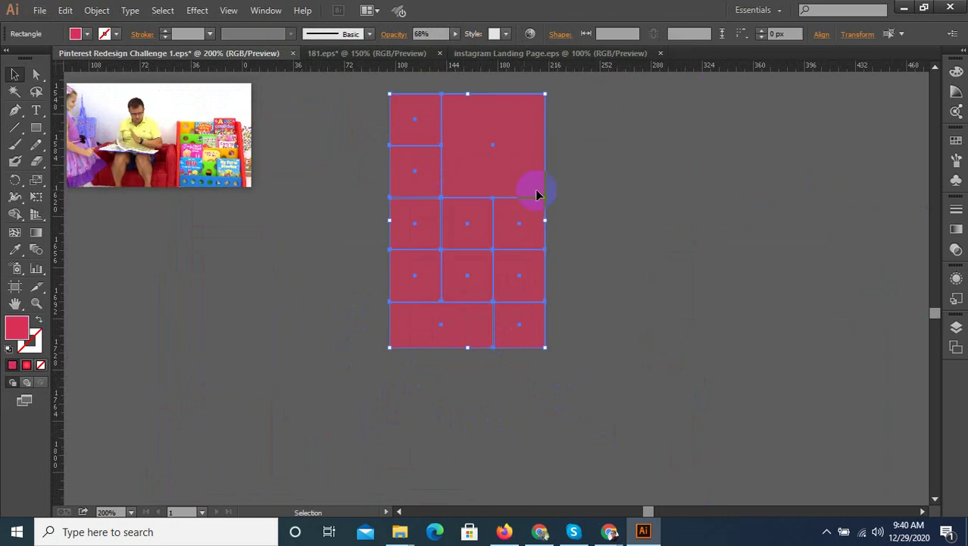
scroll(576, 179, down, 5)
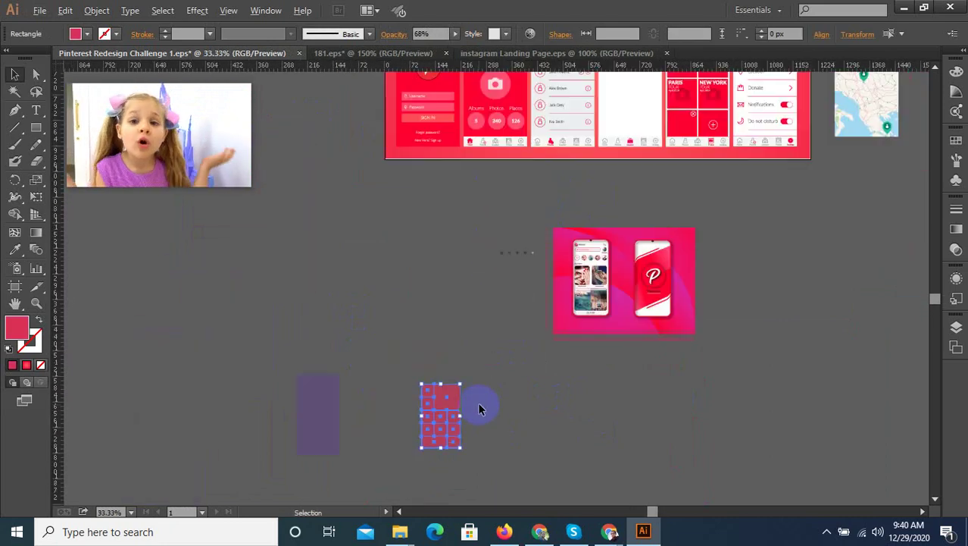
drag(458, 402, 587, 180)
scroll(587, 178, up, 4)
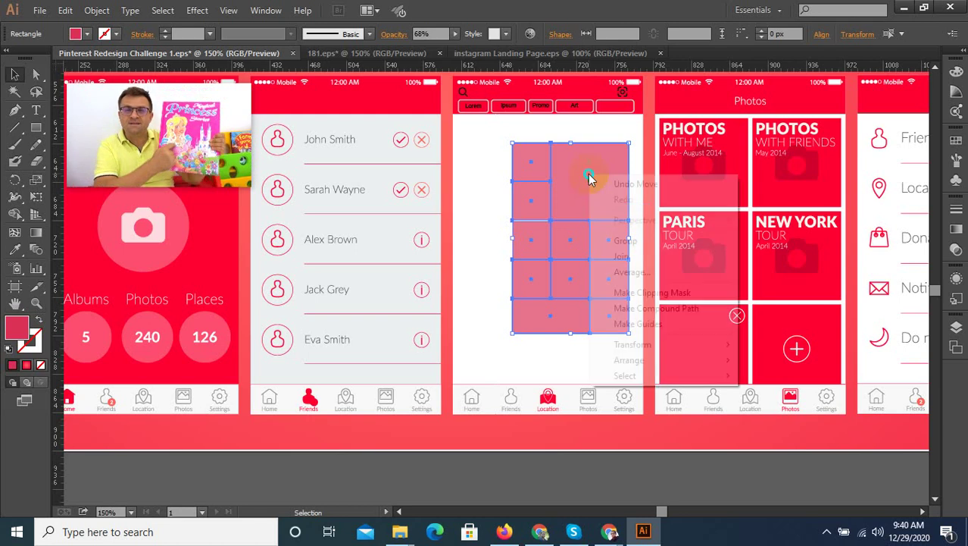
right_click(589, 176)
click(625, 240)
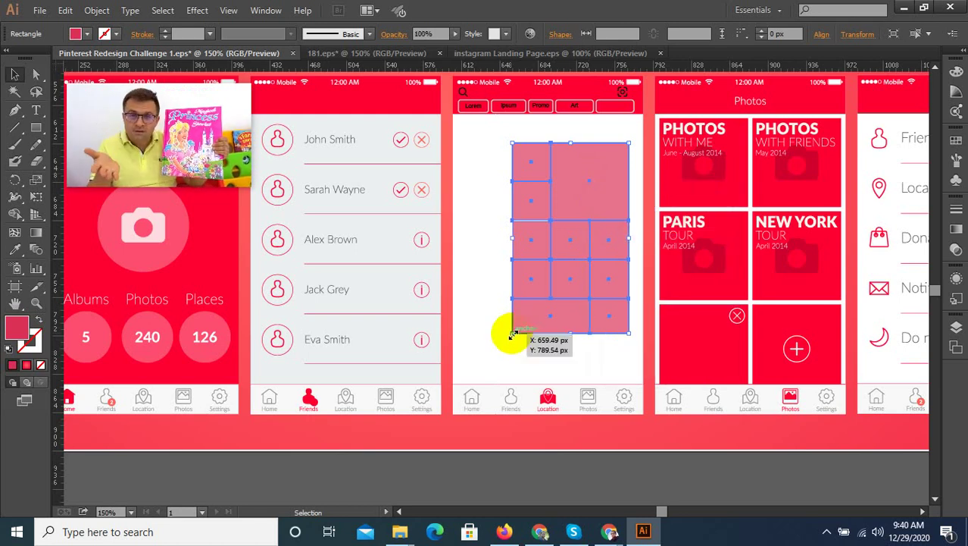
Enlarge the rectangle grid to fill the white area of the Location screen, aligning its side edges with narrow margins
drag(512, 334, 461, 380)
scroll(623, 137, up, 4)
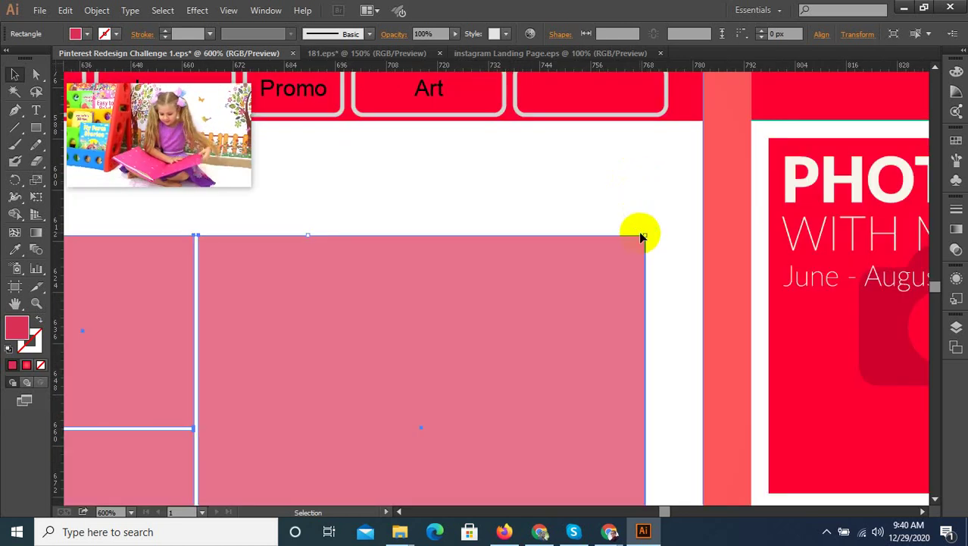
drag(644, 232, 687, 141)
scroll(809, 203, down, 3)
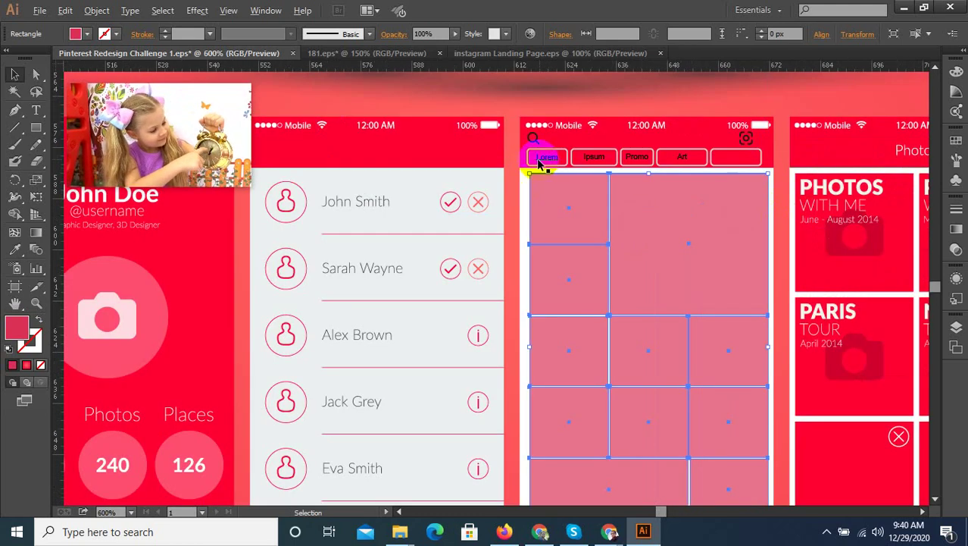
scroll(527, 186, up, 5)
drag(478, 209, 444, 209)
scroll(426, 179, down, 9)
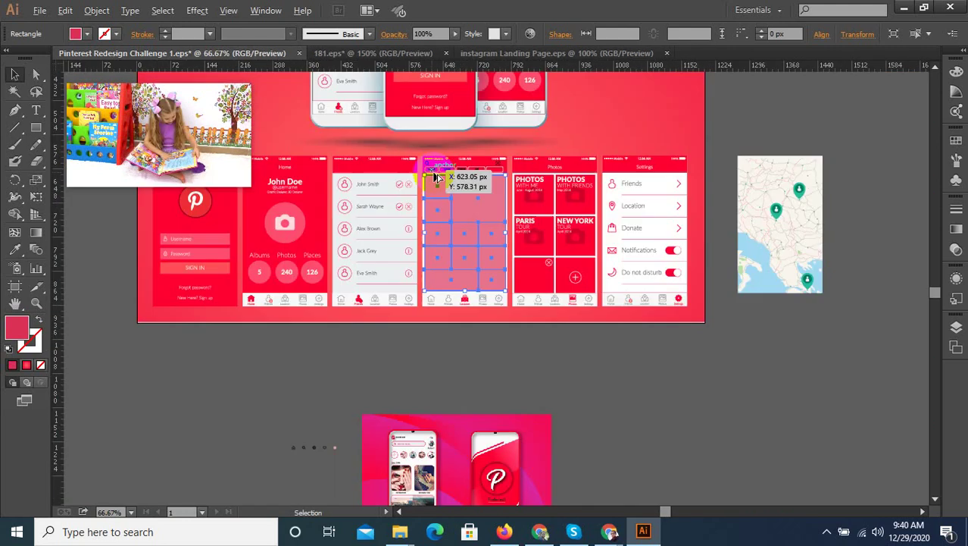
Stretch the grid's lower edge down to the Location screen's navigation bar and deselect it
scroll(447, 268, up, 4)
scroll(720, 381, up, 2)
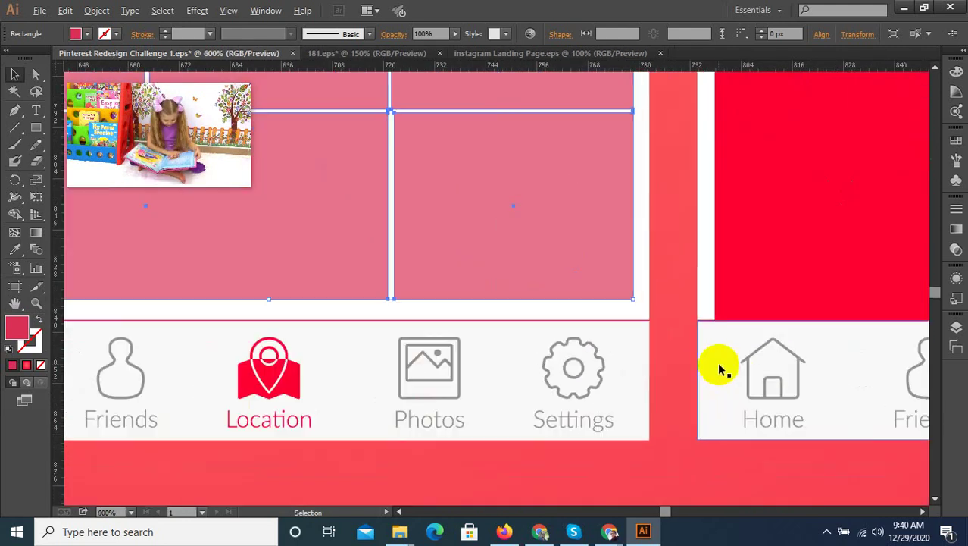
scroll(720, 369, up, 2)
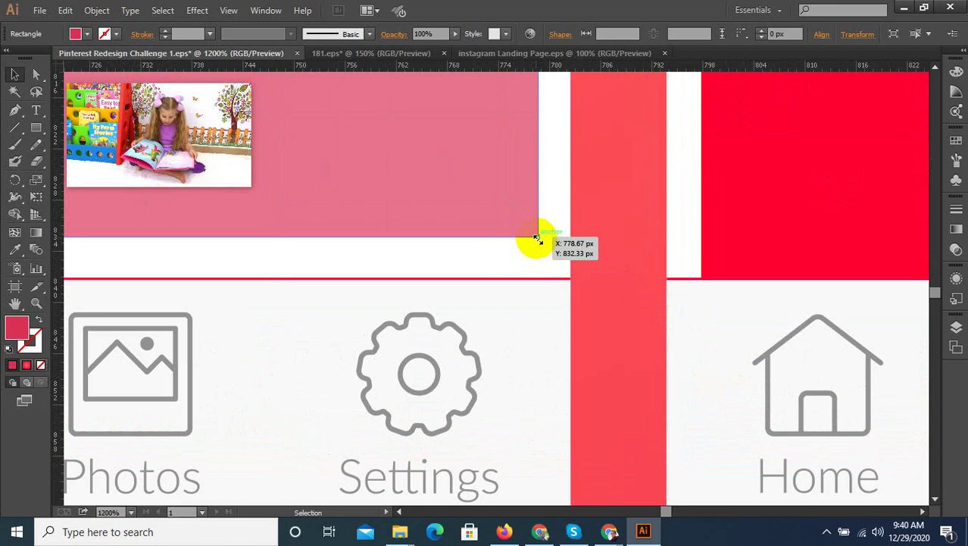
drag(536, 240, 537, 277)
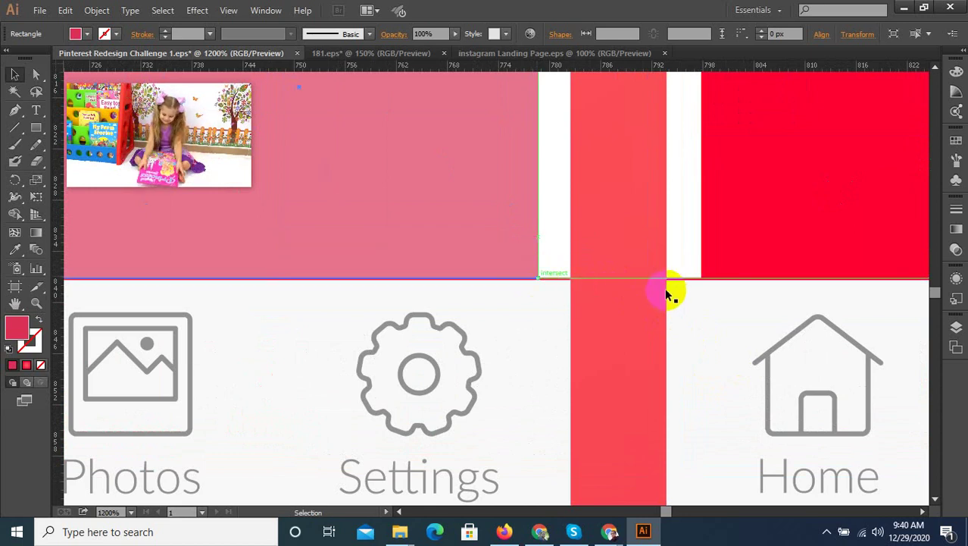
scroll(667, 294, down, 2)
scroll(517, 311, down, 2)
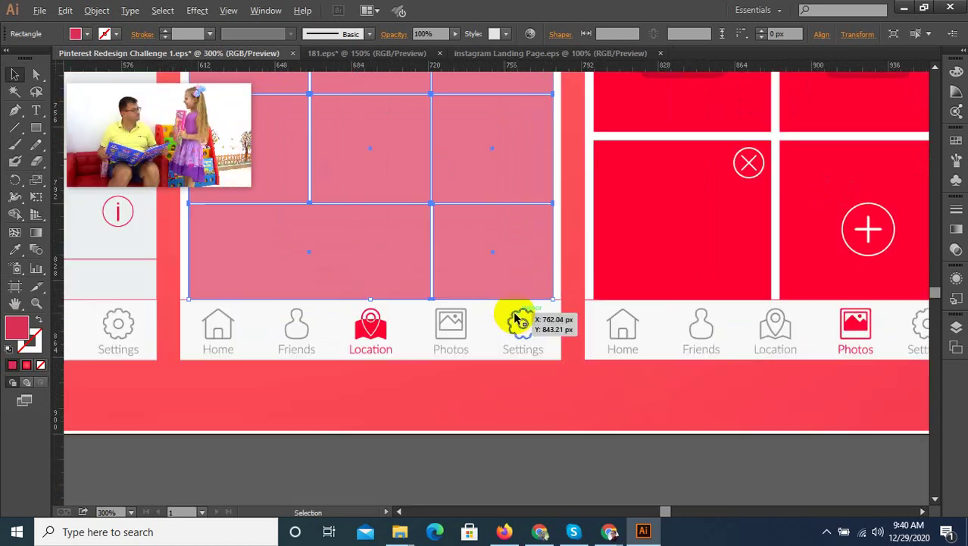
scroll(627, 317, down, 3)
click(549, 402)
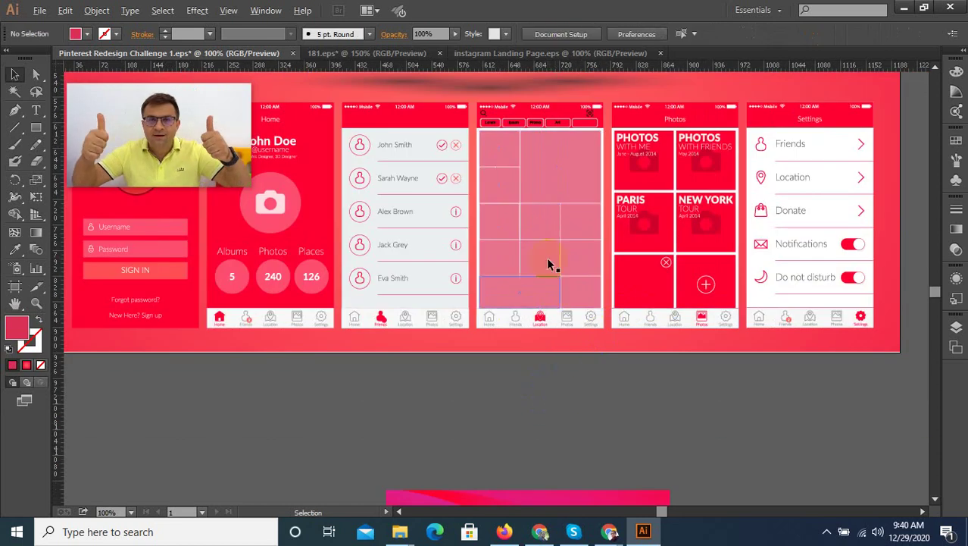
Recolor the grid group with the Eyedropper, sampling the red of the neighbouring Photos and Home screens
click(560, 168)
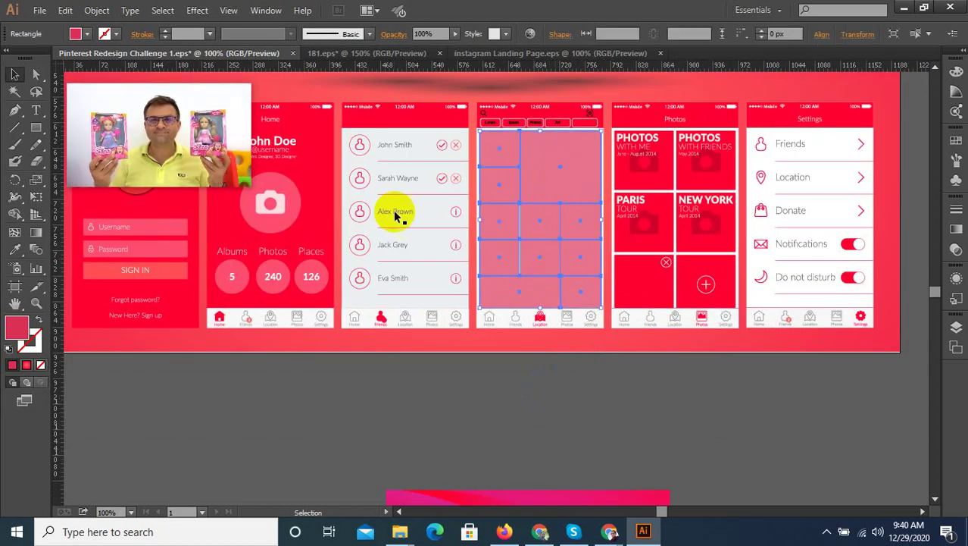
click(16, 250)
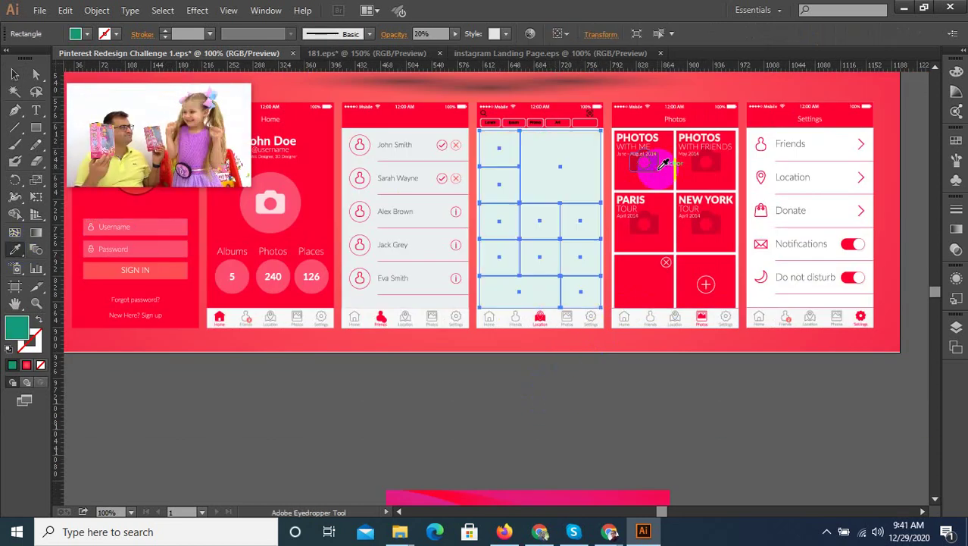
click(698, 170)
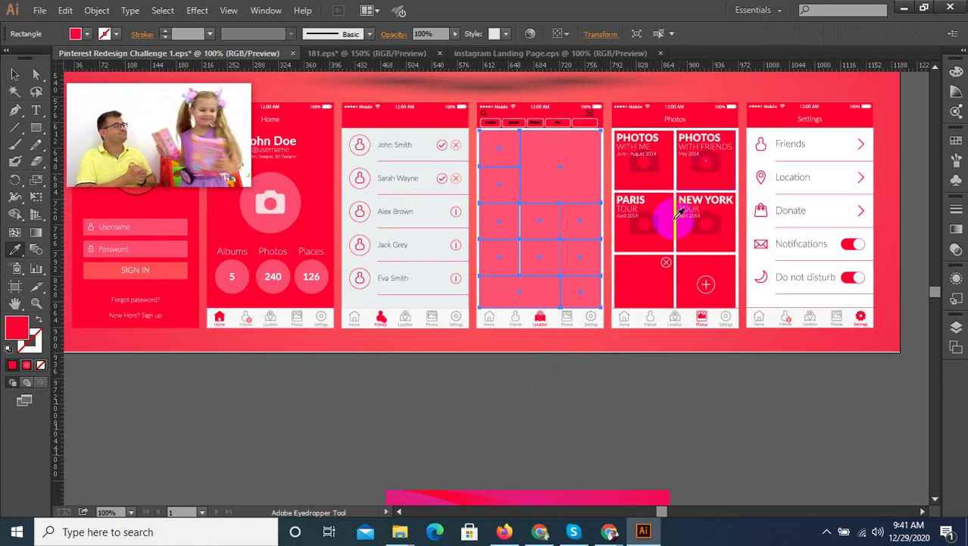
click(309, 218)
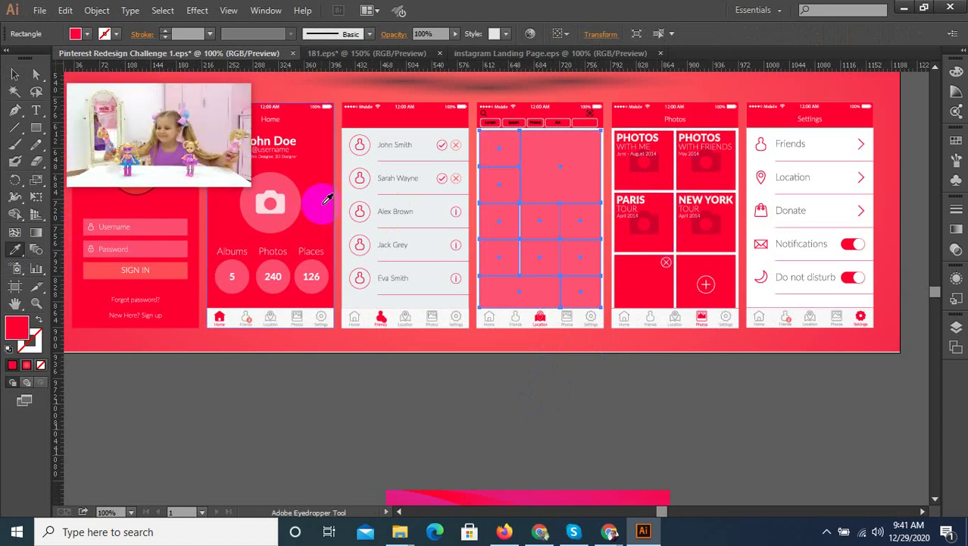
click(15, 73)
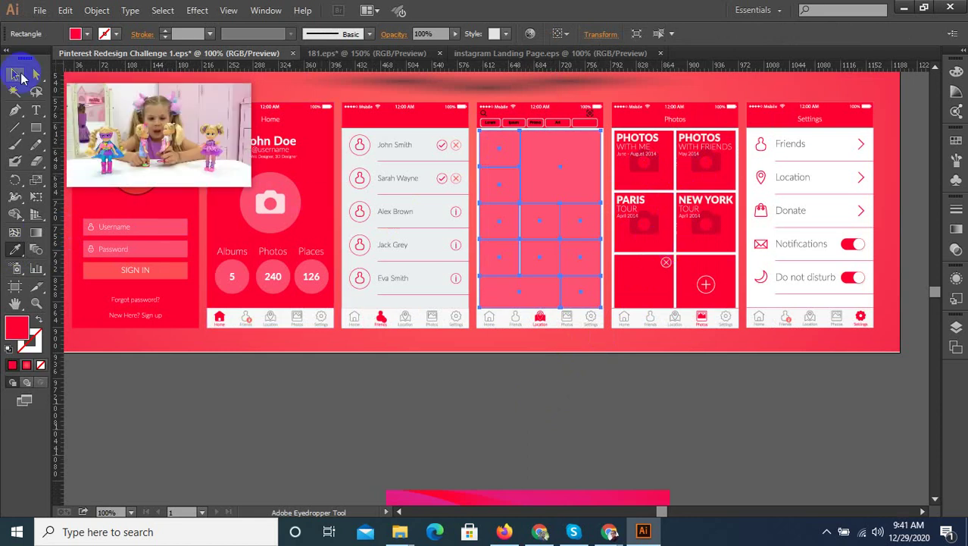
Enter the grid group, select all its rectangles and apply the Home screen's red with the Eyedropper
double_click(539, 168)
click(538, 166)
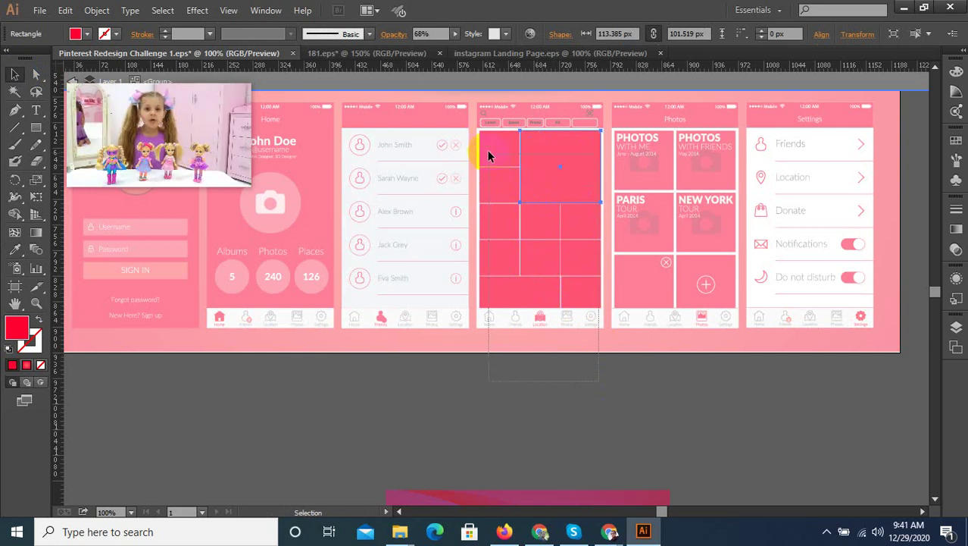
key(ctrl+a)
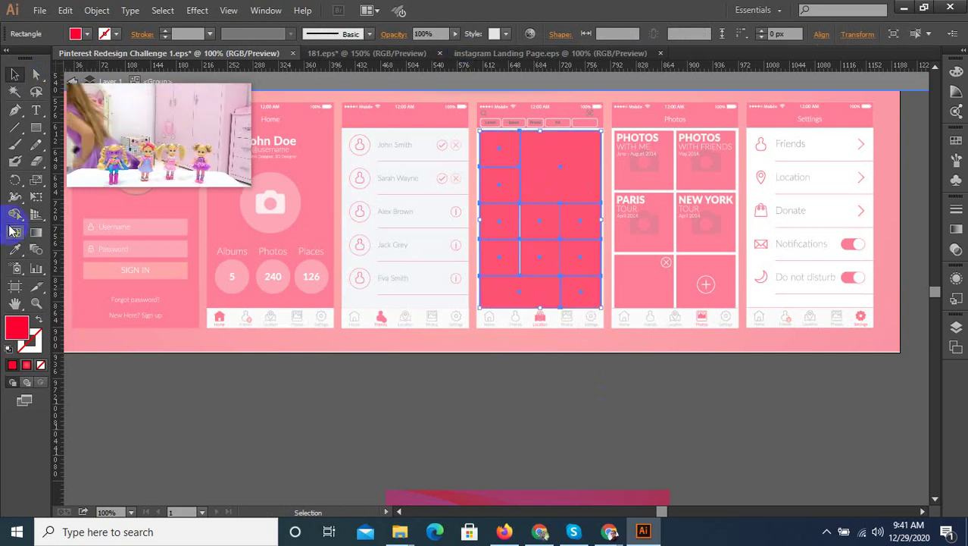
click(15, 248)
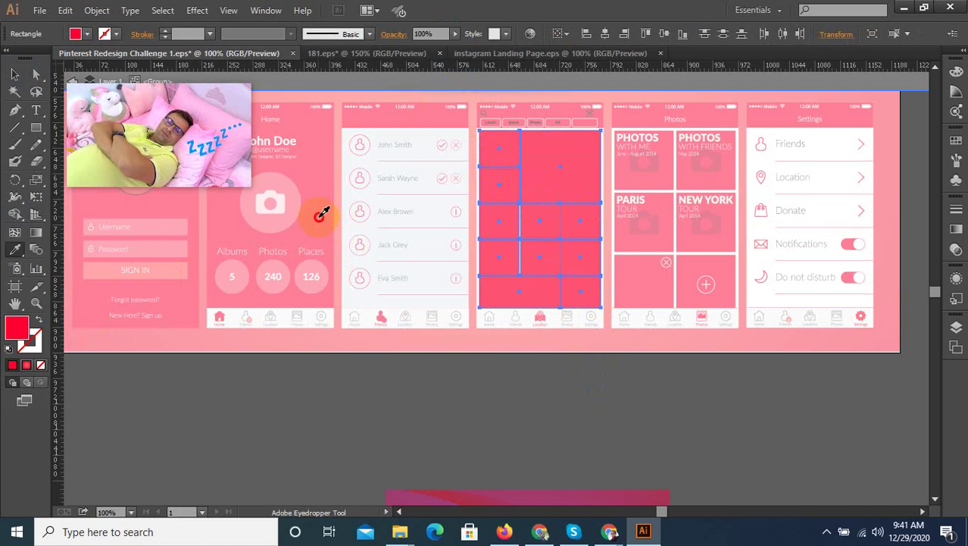
click(500, 97)
Set the opacity of the selected grid rectangles to 86%
drag(455, 40, 429, 54)
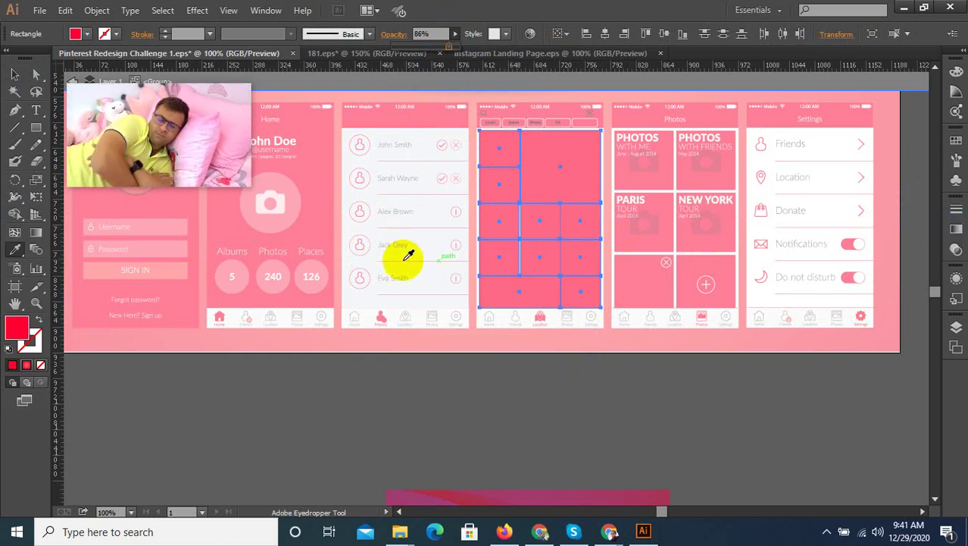
key(i)
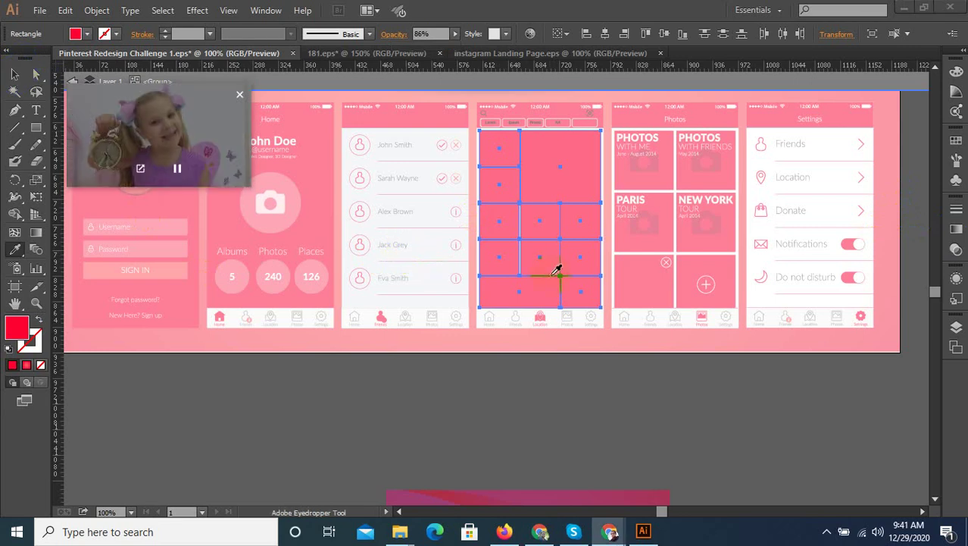
scroll(549, 194, up, 2)
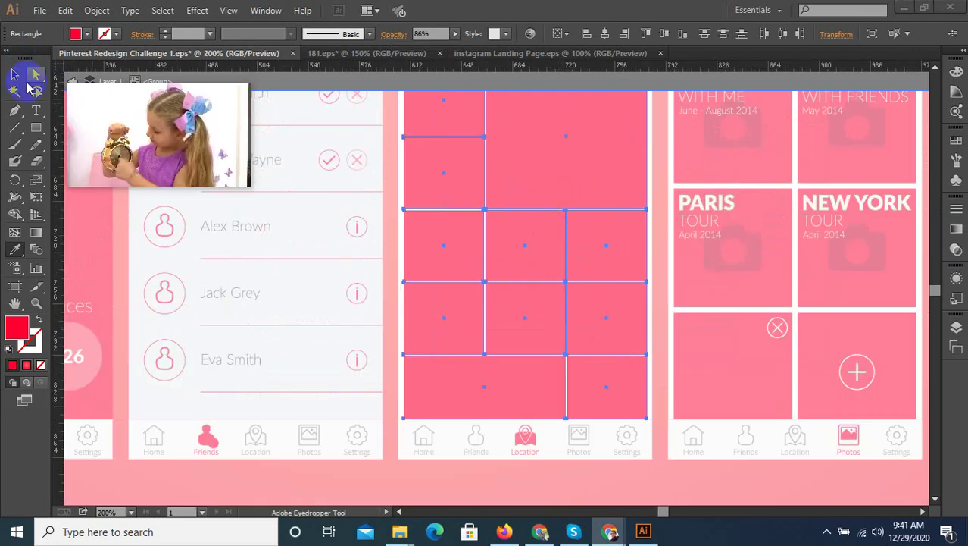
Select the grid's large rectangle and recolor it with the Eyedropper, sampling the Home screen's solid red
click(15, 75)
click(523, 135)
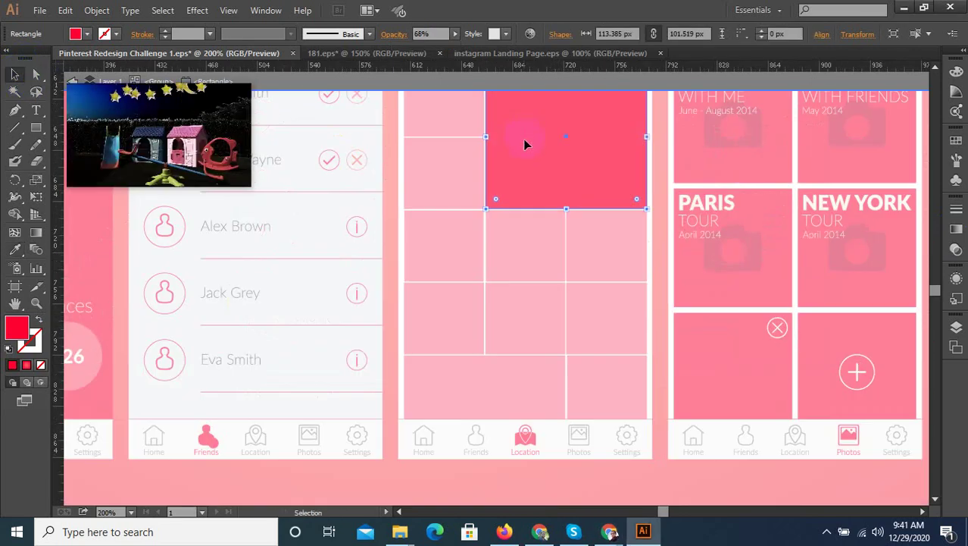
scroll(519, 180, down, 3)
scroll(517, 156, up, 3)
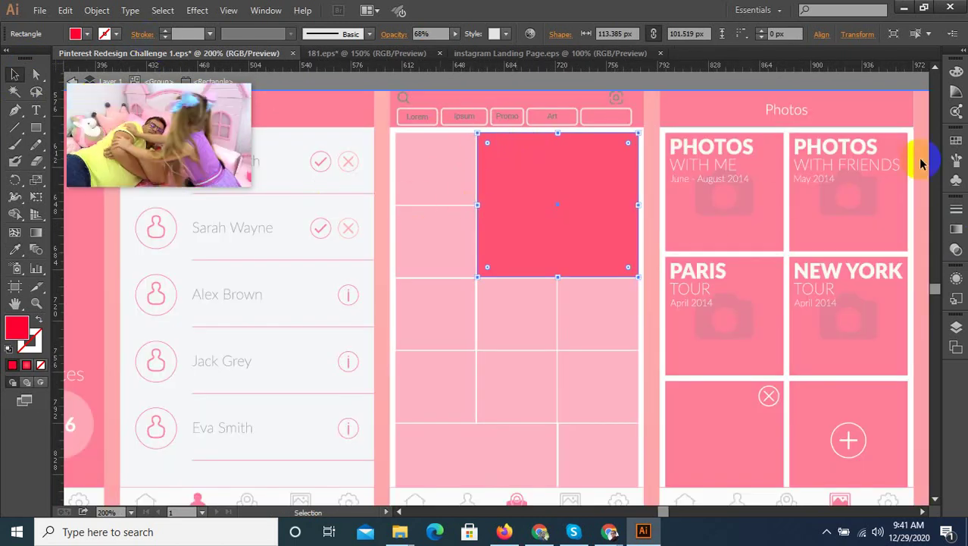
click(957, 229)
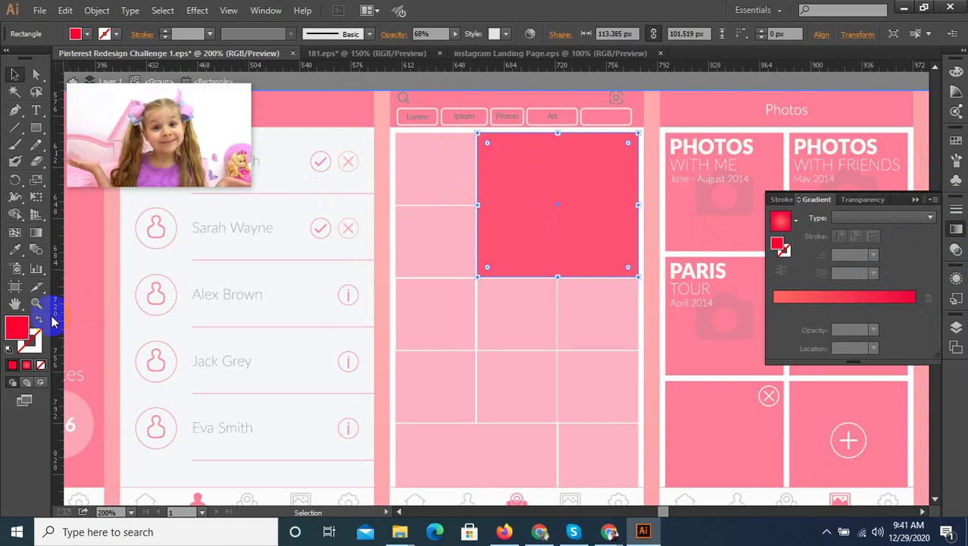
click(15, 249)
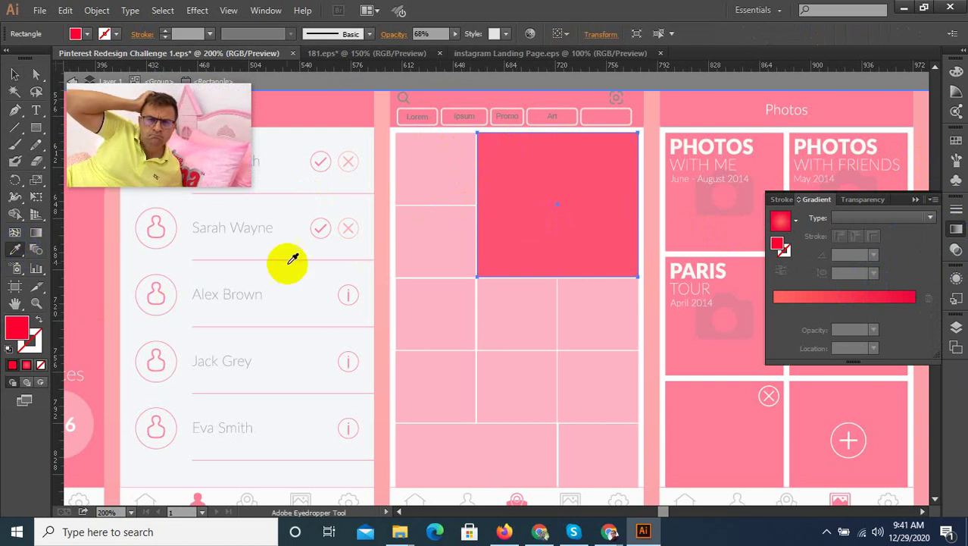
click(374, 101)
scroll(409, 344, down, 3)
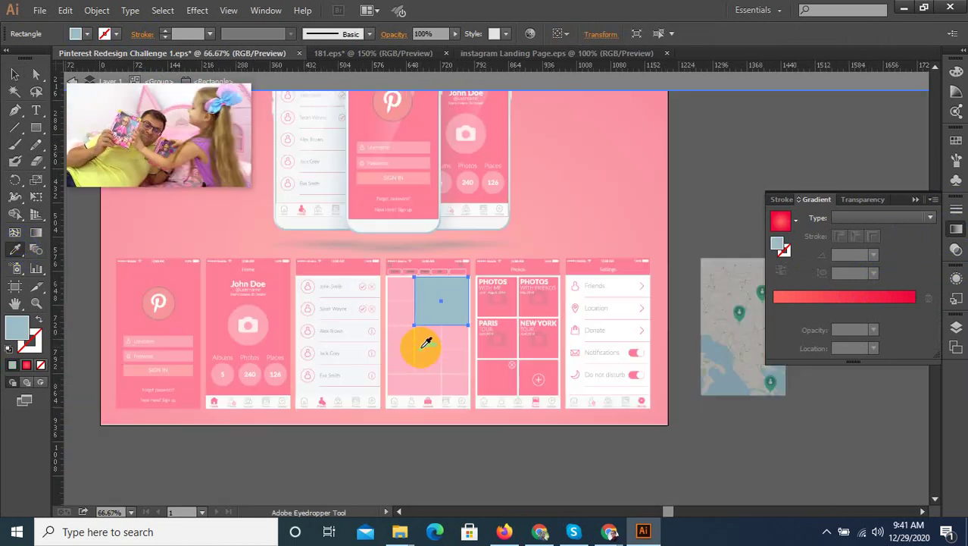
click(212, 297)
scroll(337, 269, up, 2)
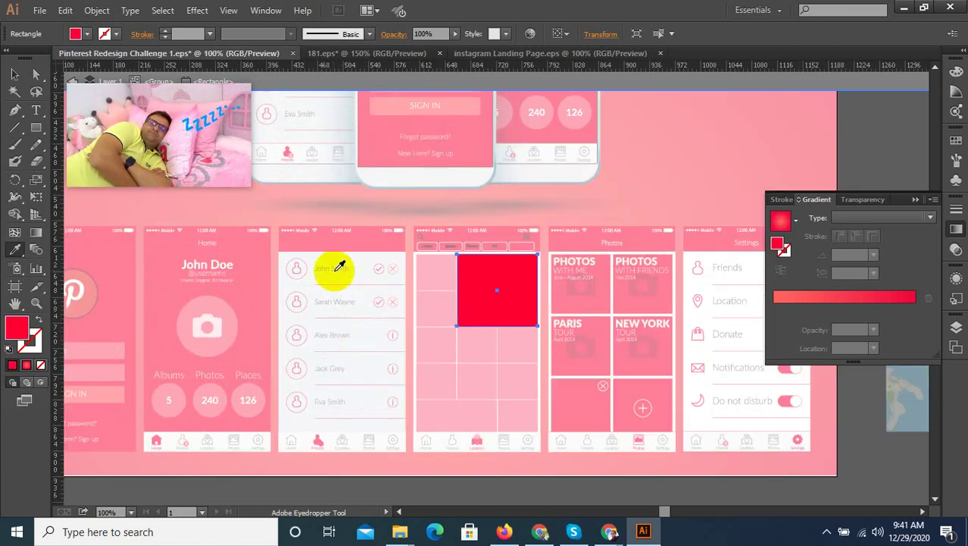
Enter the grid group and select all of its rectangles except the large one
click(14, 74)
click(502, 283)
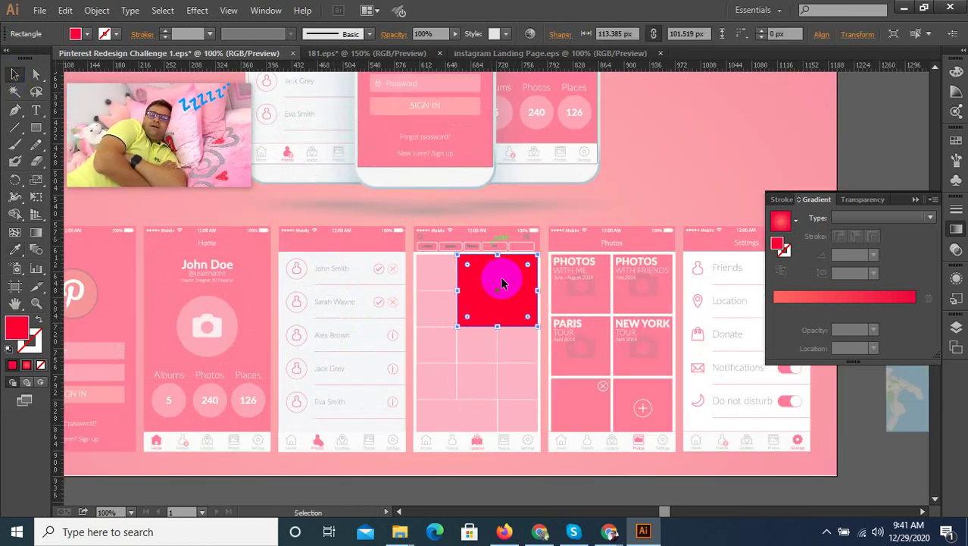
scroll(496, 377, up, 2)
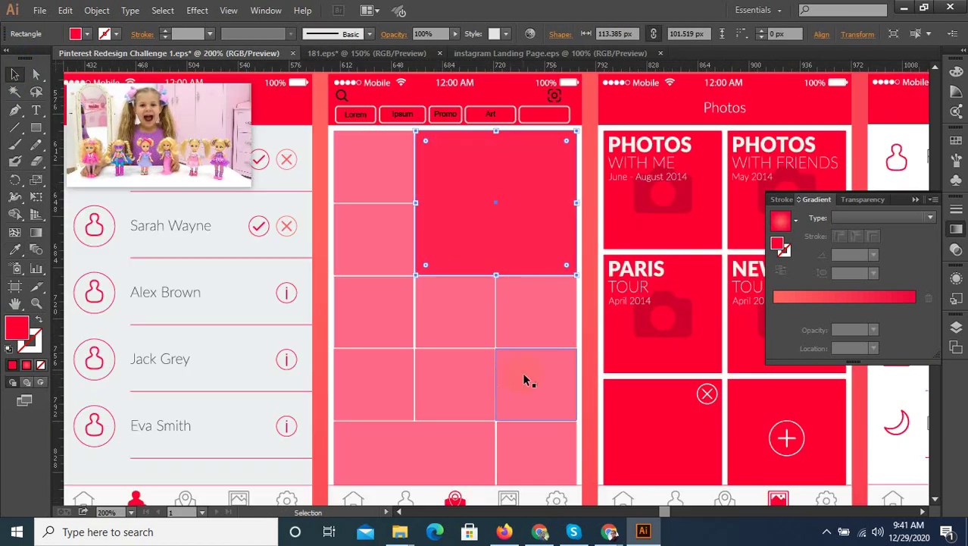
double_click(528, 327)
click(528, 326)
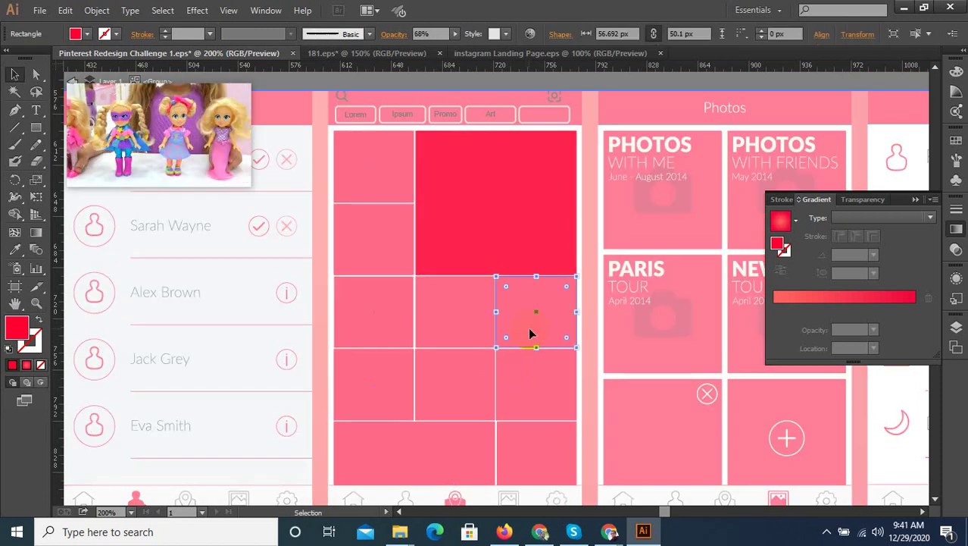
scroll(459, 246, down, 2)
drag(506, 377, 390, 203)
scroll(454, 228, up, 1)
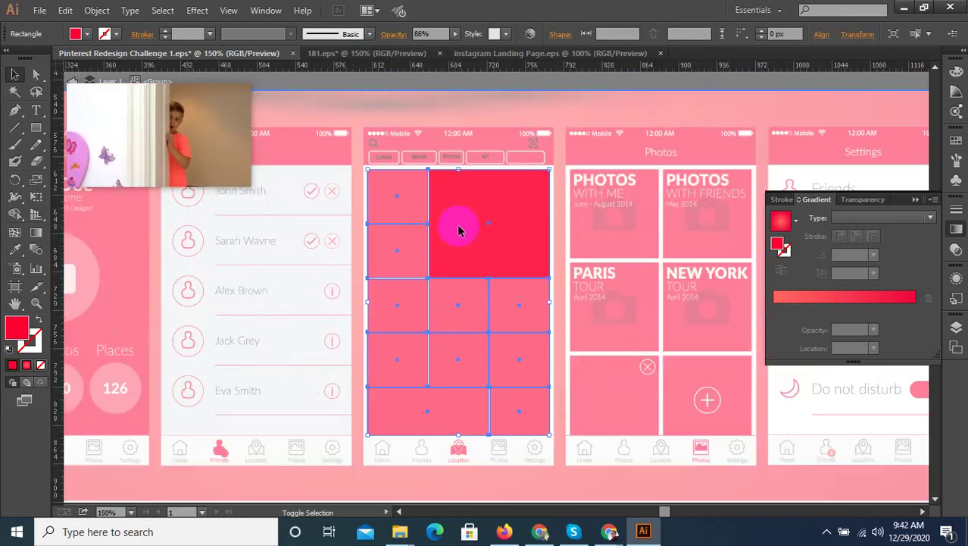
shift+click(457, 224)
Apply the large rectangle's red to the selected tiles with the Eyedropper, leave the group and deselect everything
click(14, 248)
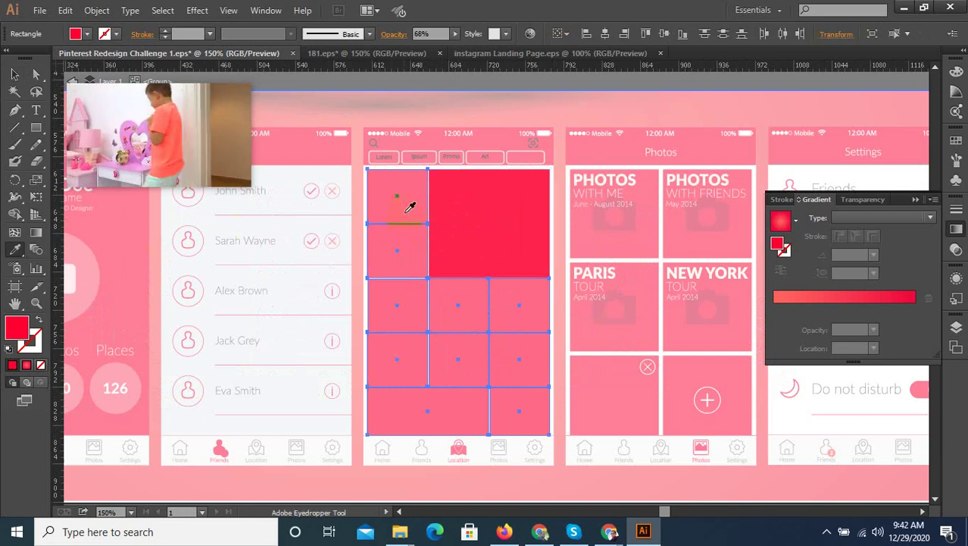
click(508, 186)
click(14, 74)
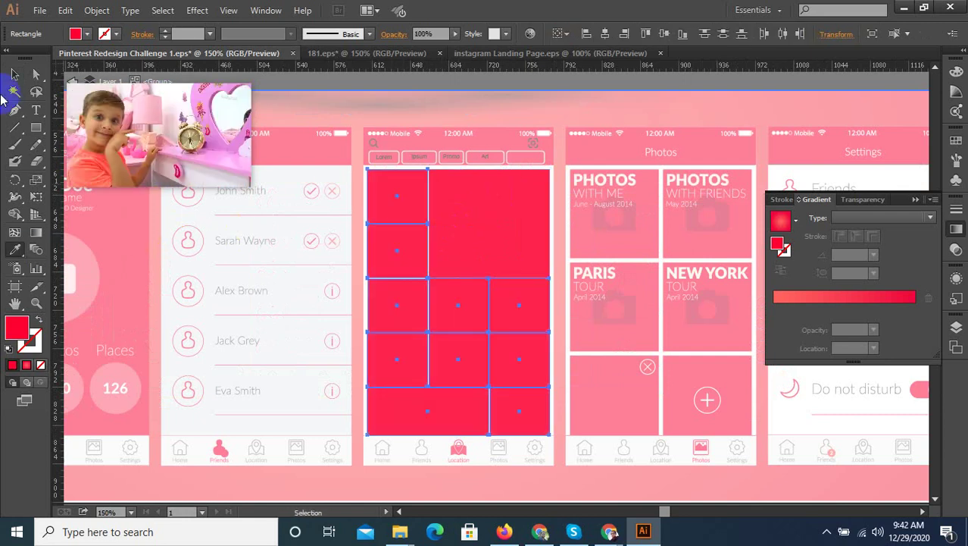
double_click(504, 264)
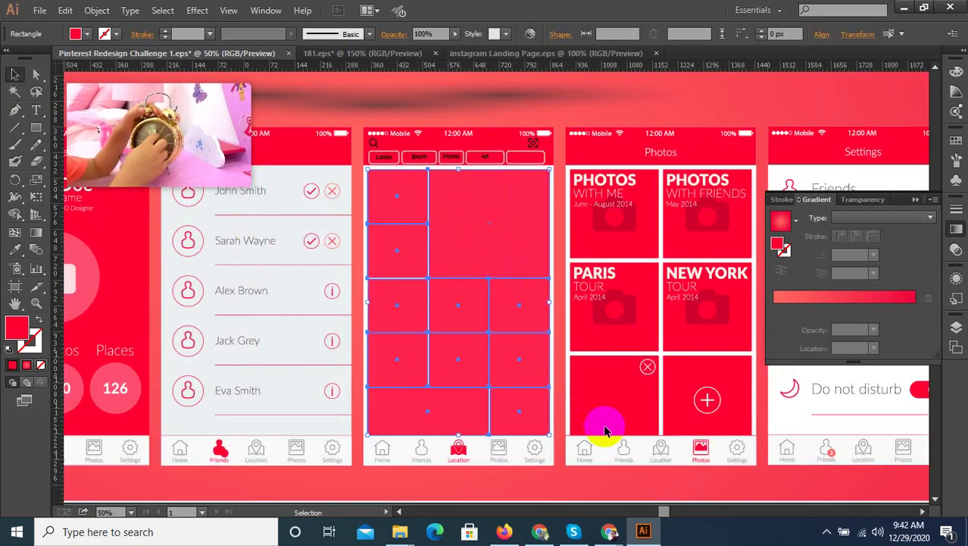
key(ctrl+minus)
click(707, 433)
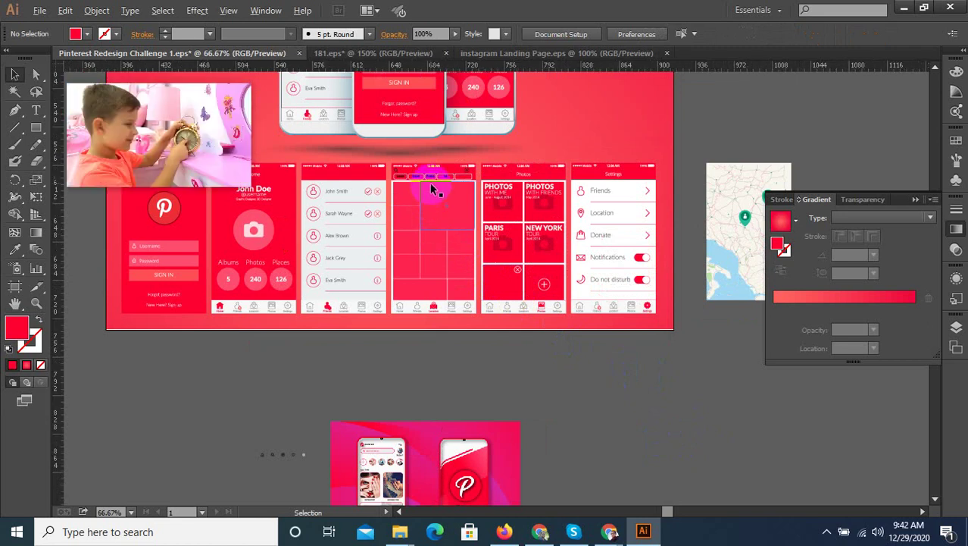
scroll(430, 199, up, 2)
scroll(384, 318, up, 1)
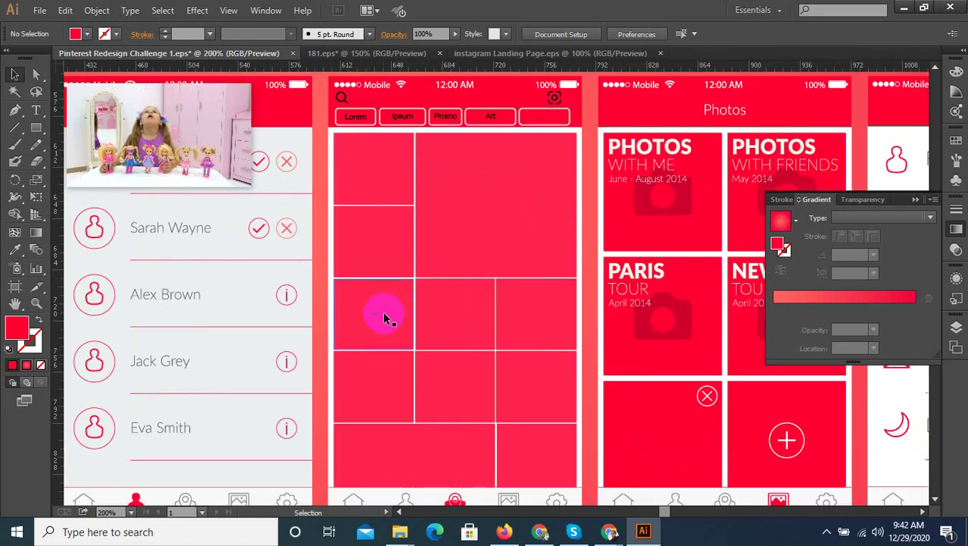
scroll(386, 316, down, 2)
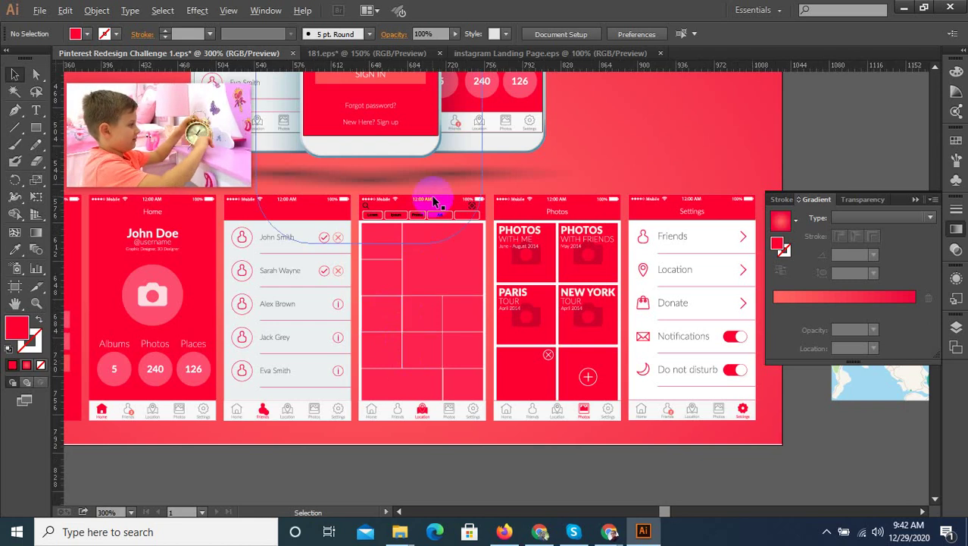
scroll(433, 201, up, 3)
scroll(454, 255, down, 3)
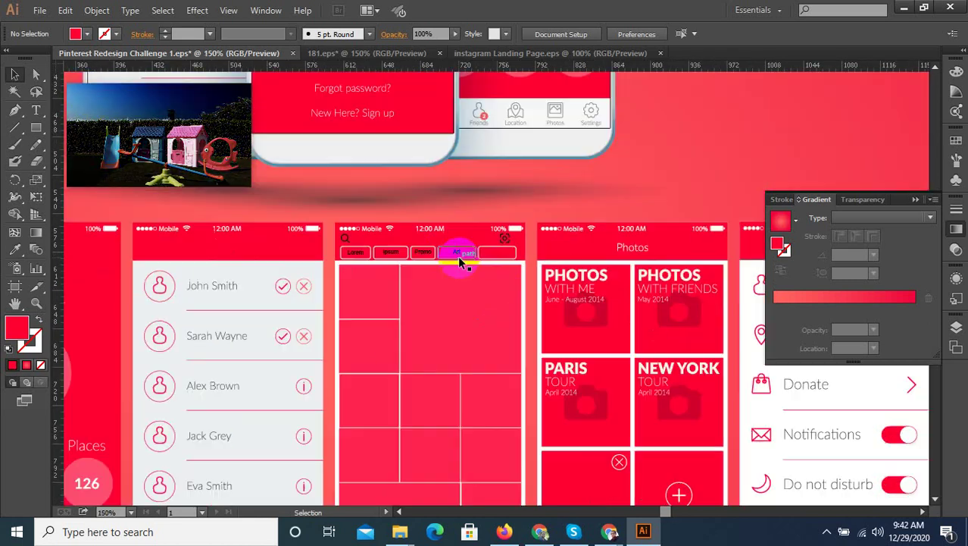
scroll(485, 271, down, 1)
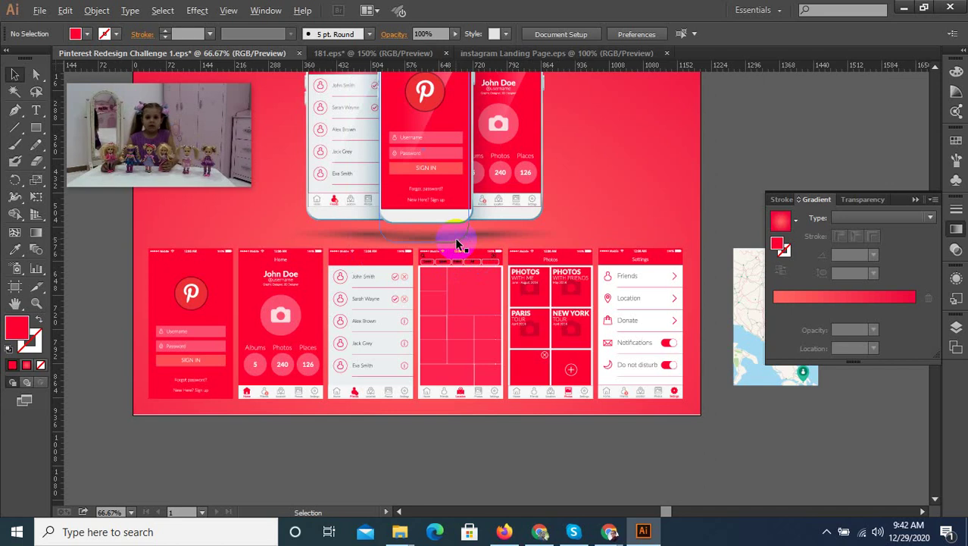
Enter the Location header group and scale the search and camera icon pair down about its centre
scroll(471, 238, up, 4)
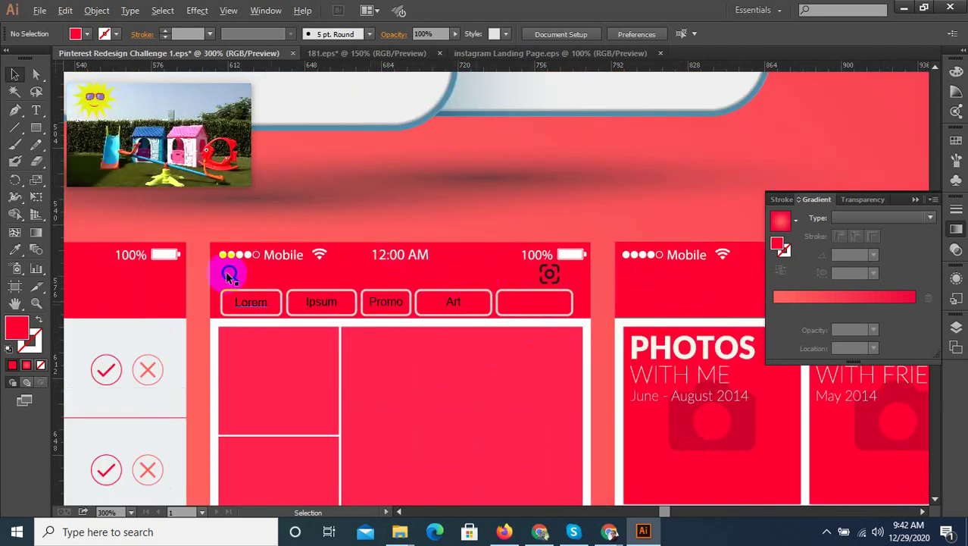
scroll(231, 274, up, 2)
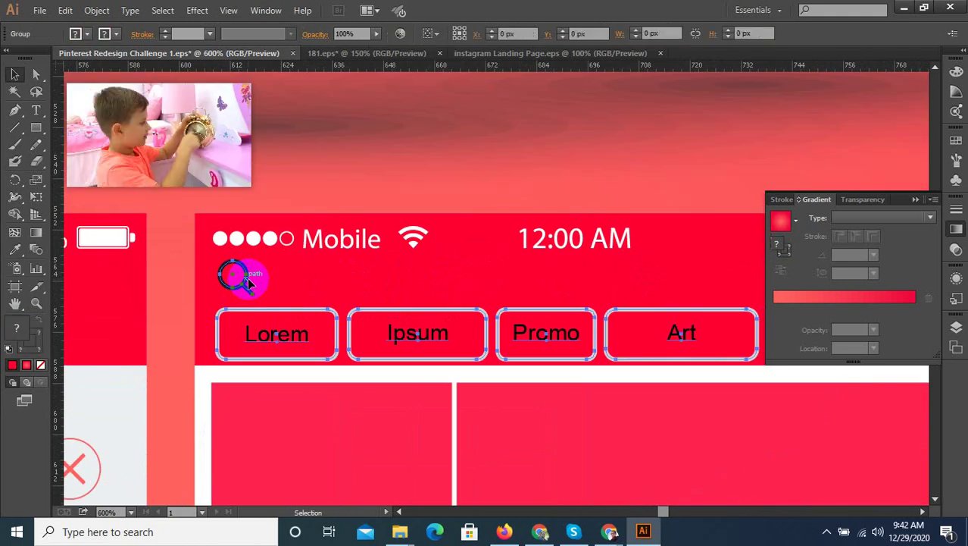
scroll(243, 283, down, 2)
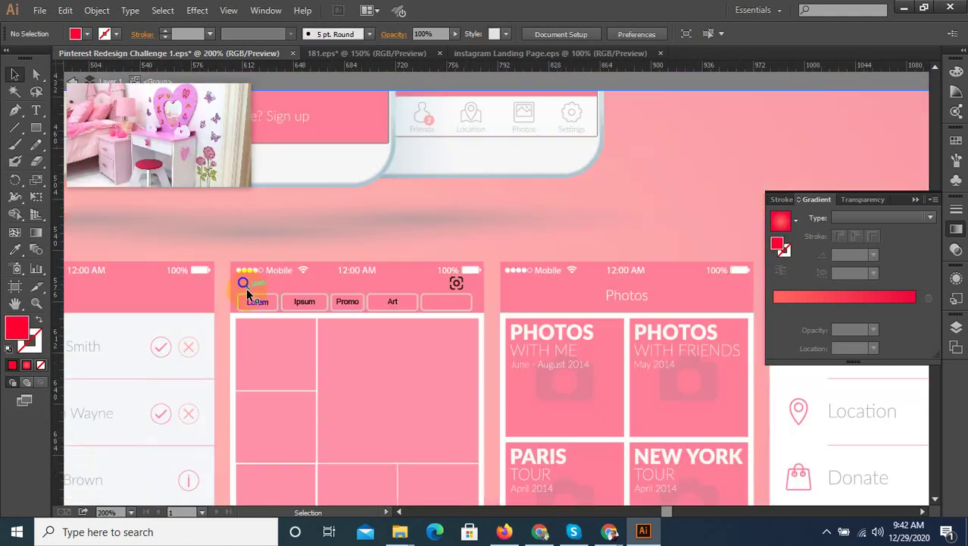
click(245, 288)
scroll(492, 282, up, 3)
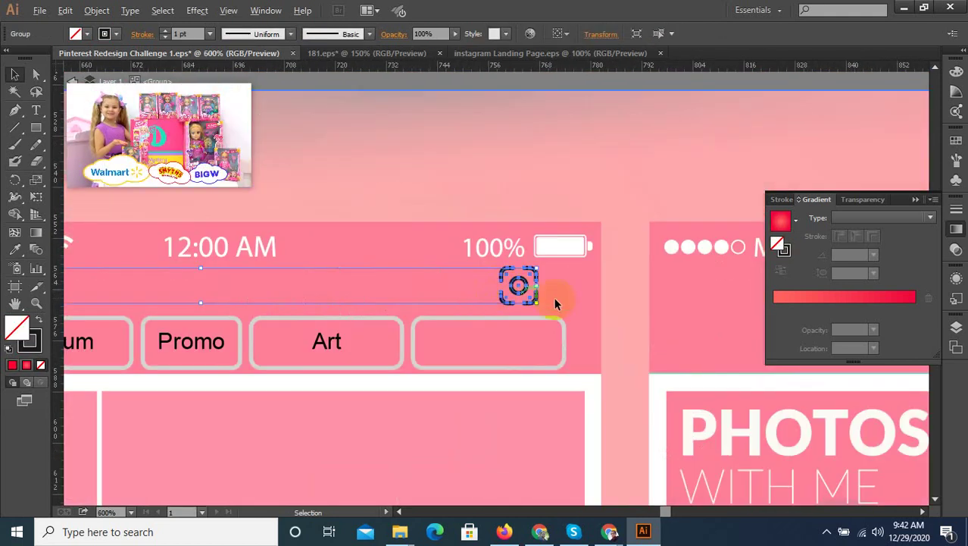
scroll(557, 300, up, 1)
drag(532, 303, 491, 303)
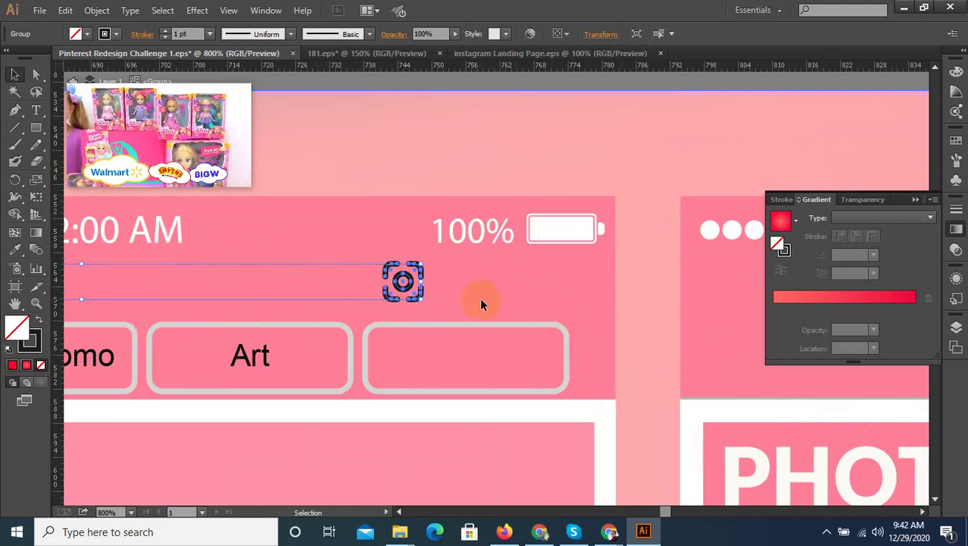
Enter the icon pair's group and move the camera icon horizontally about 26 px to sit beneath the battery indicator
click(429, 268)
click(389, 292)
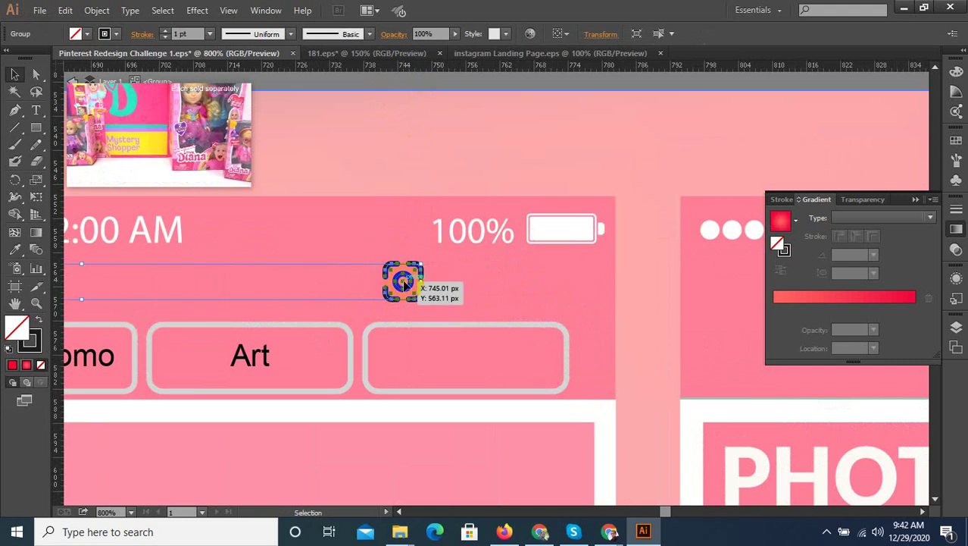
click(439, 296)
click(423, 286)
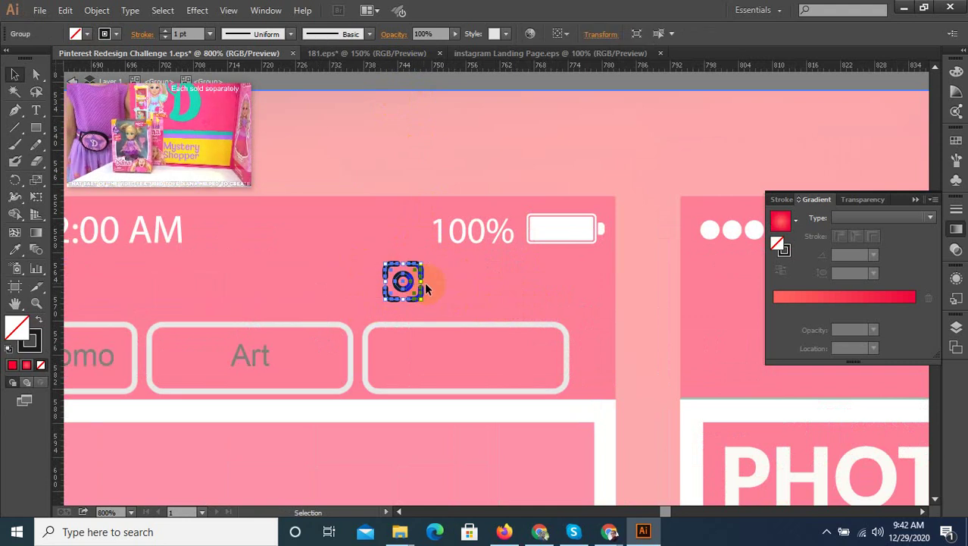
drag(410, 282, 554, 285)
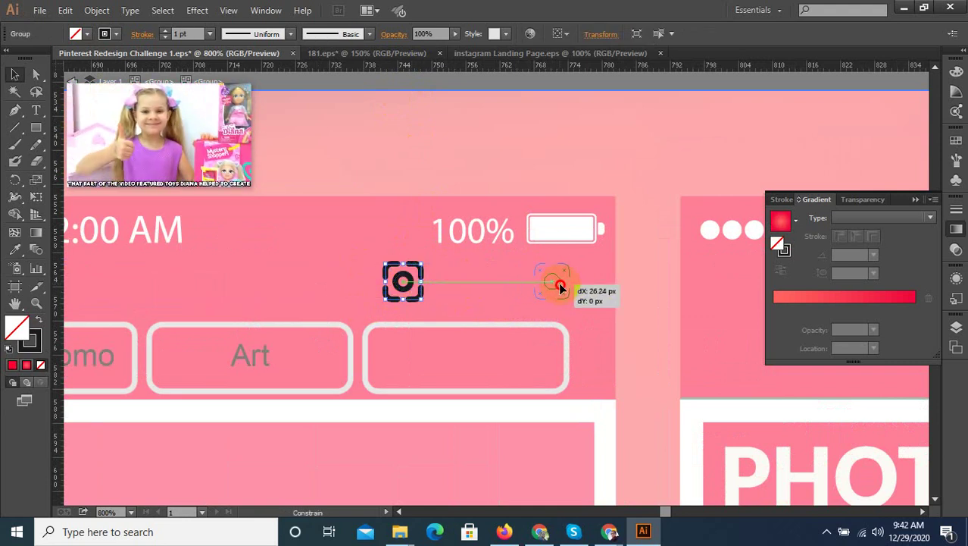
scroll(629, 293, down, 3)
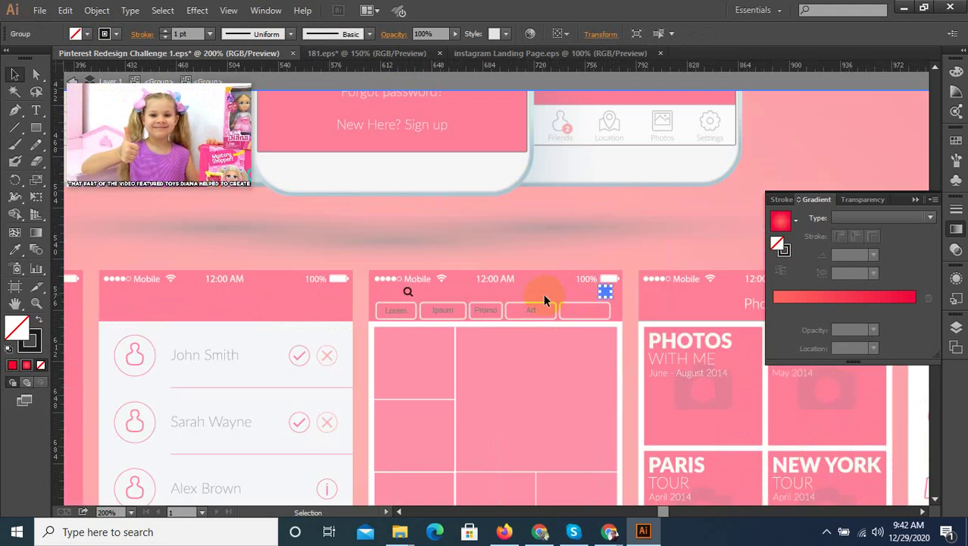
Move the search icon horizontally to sit beneath the signal dots at the header's outer edge
scroll(606, 291, up, 3)
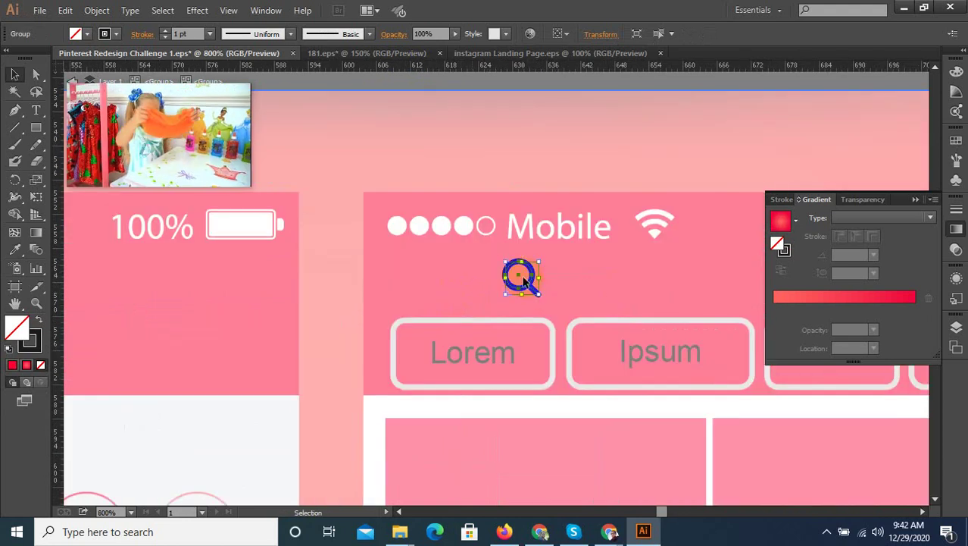
drag(532, 281, 412, 295)
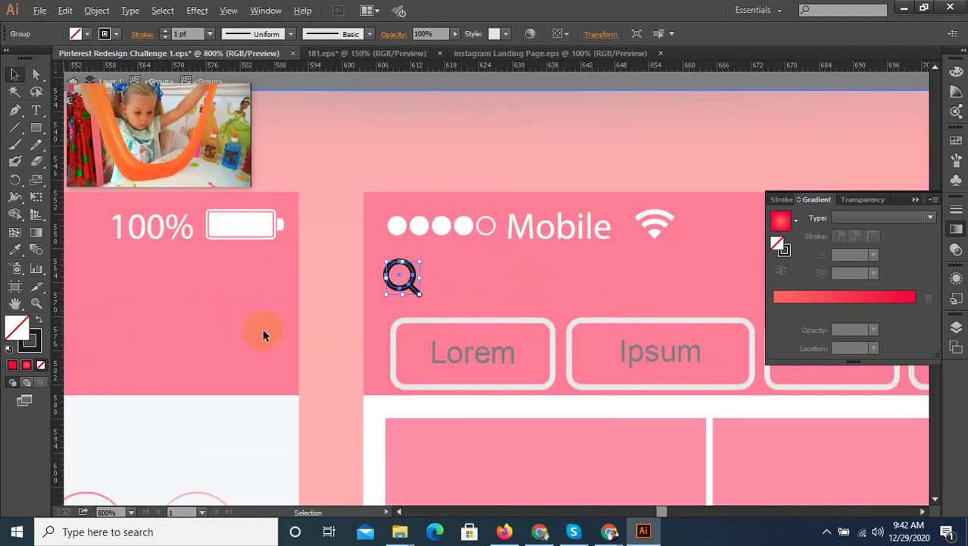
scroll(255, 328, down, 2)
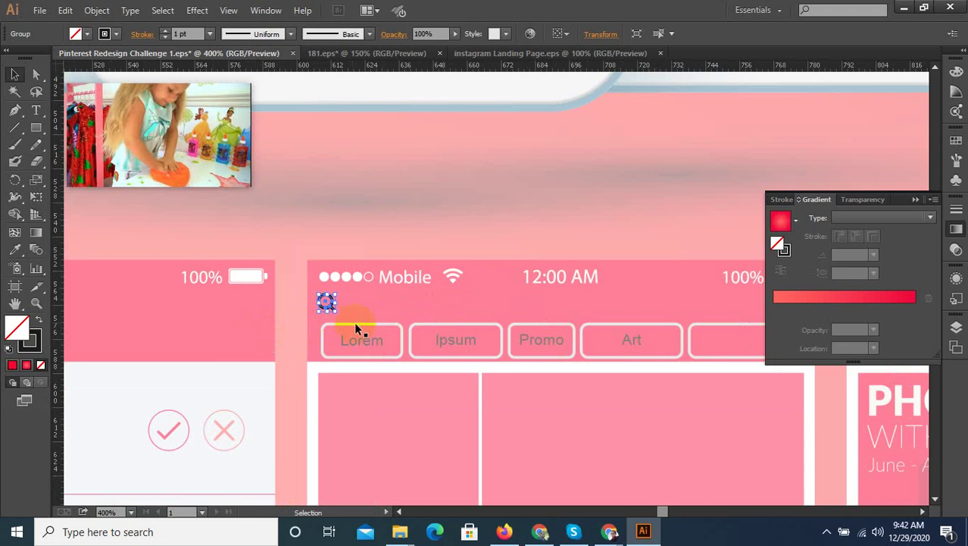
Exit the icon group and try to shift the whole header group slightly upward
double_click(389, 339)
click(402, 338)
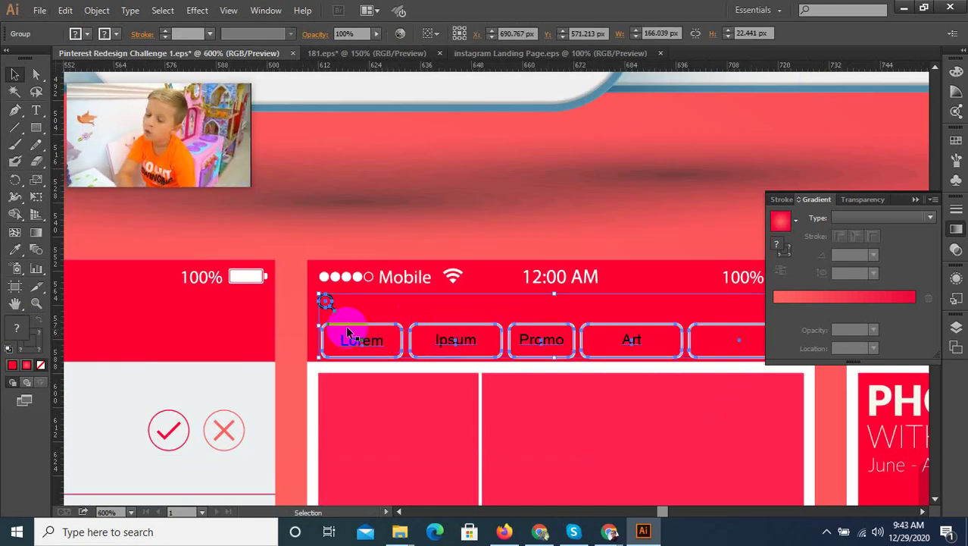
scroll(346, 331, up, 2)
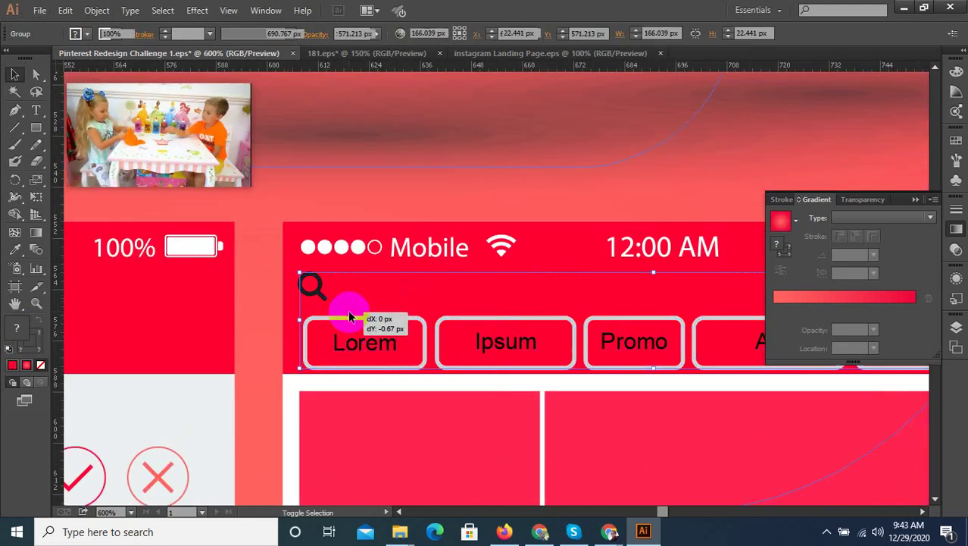
click(351, 317)
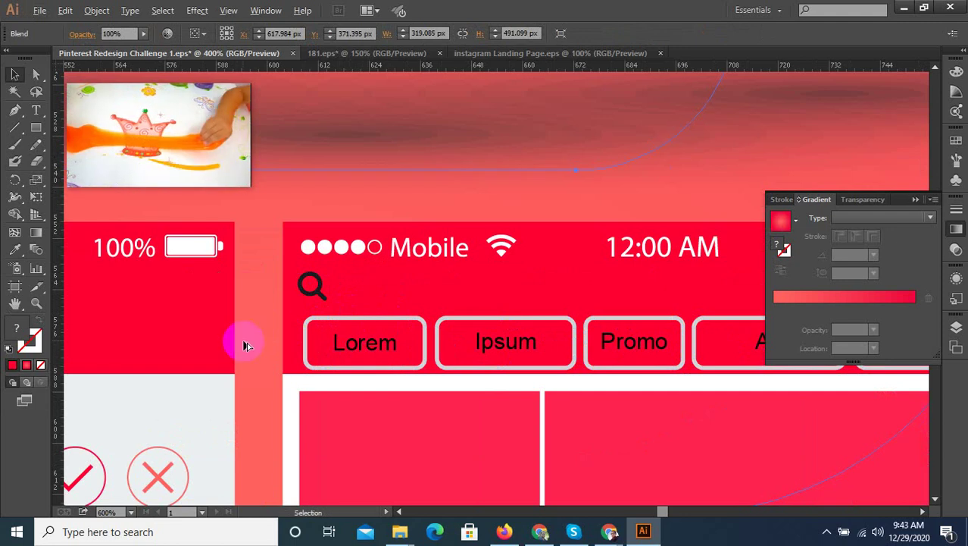
Move the Location header group with its icons and category buttons straight up about 0.5 px, then deselect it
scroll(246, 345, down, 3)
click(428, 348)
scroll(429, 347, up, 5)
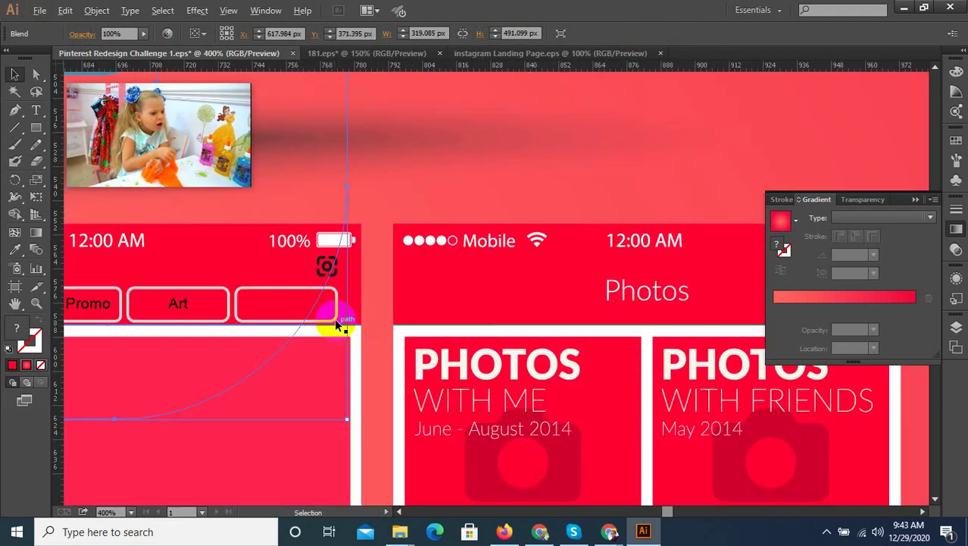
scroll(316, 266, up, 2)
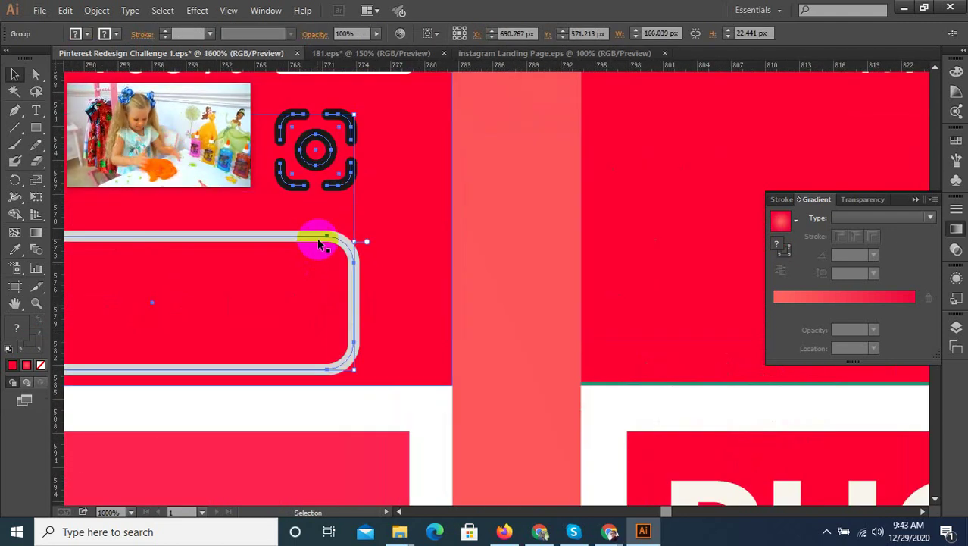
drag(317, 235, 316, 231)
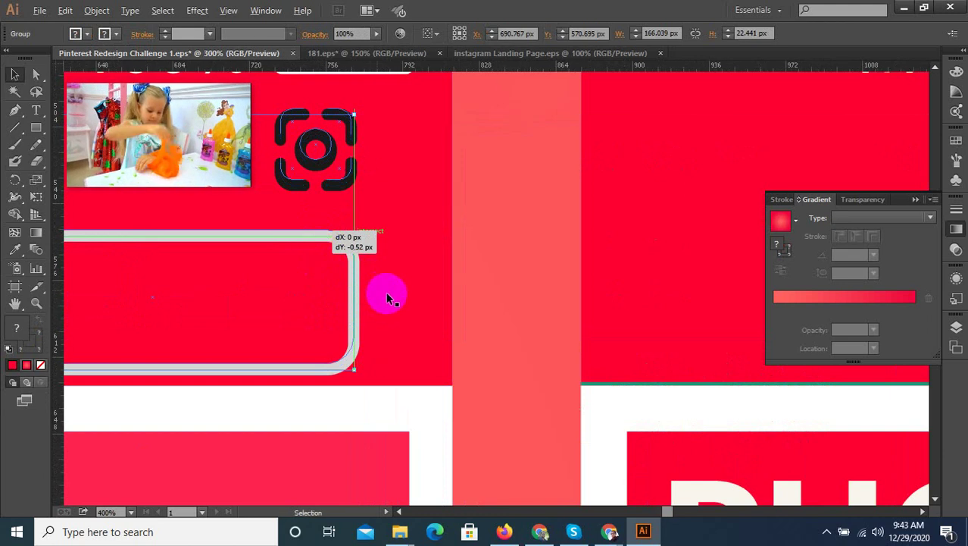
scroll(387, 292, down, 12)
click(529, 240)
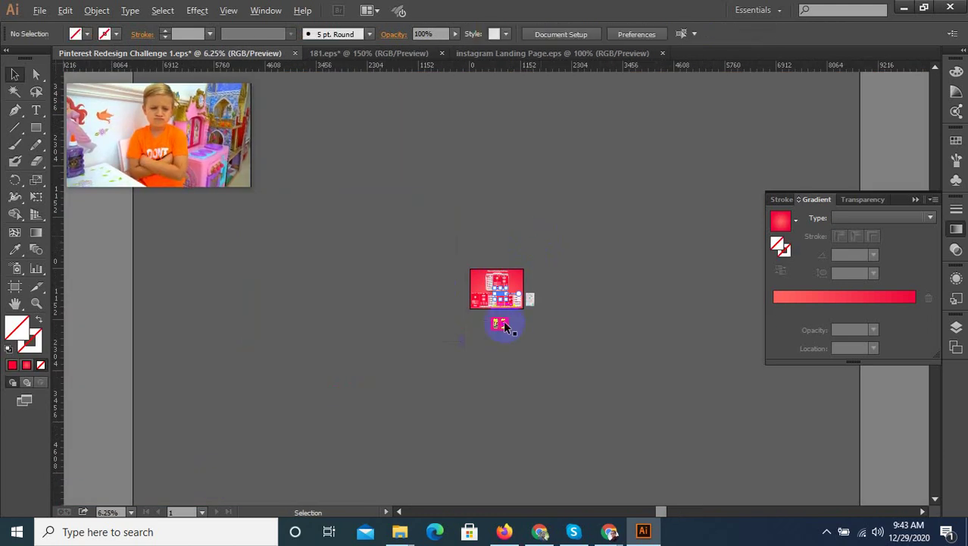
Delete the reference phone mockups below the artboard and the leftover purple rectangle beside them
scroll(505, 328, up, 4)
drag(501, 347, 367, 284)
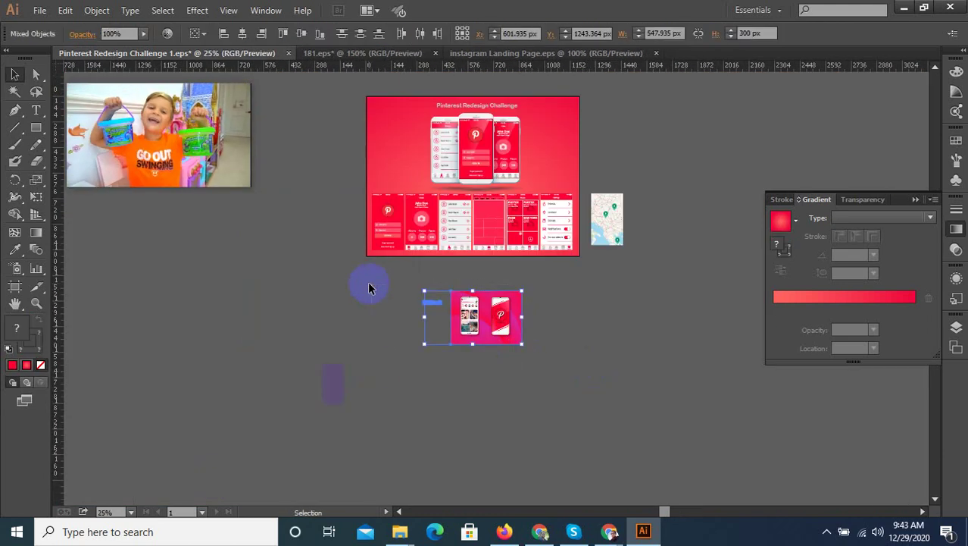
key(Delete)
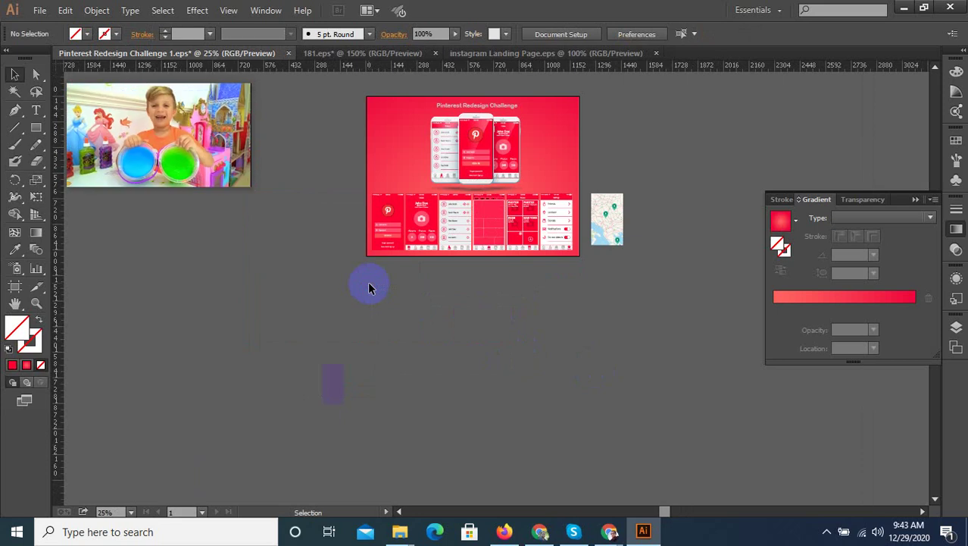
click(354, 381)
key(Delete)
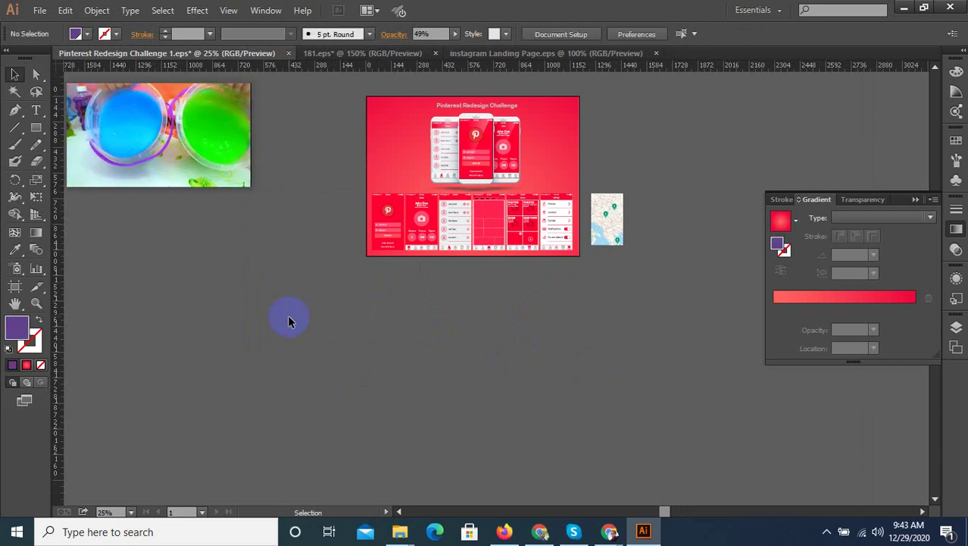
Delete the map image lying outside the artboard
scroll(651, 201, up, 3)
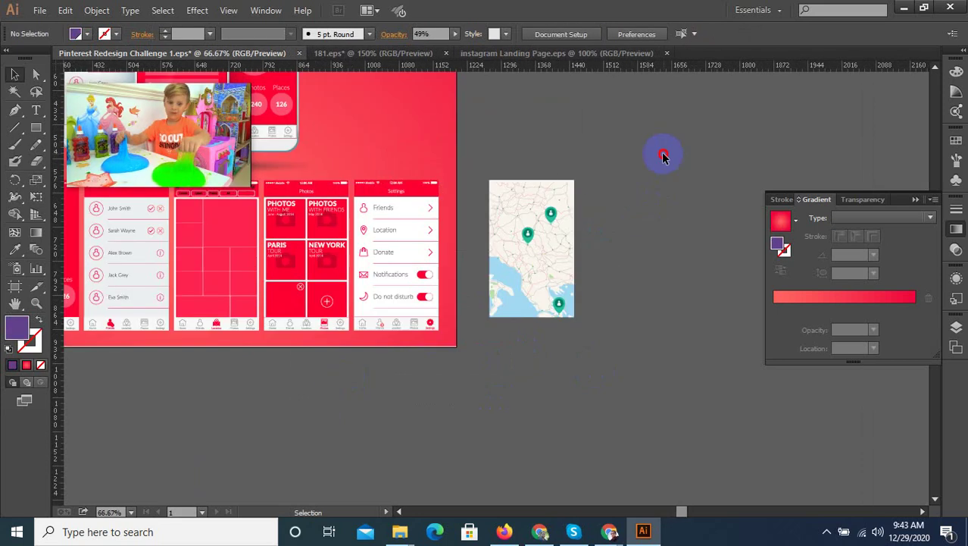
click(523, 311)
key(Delete)
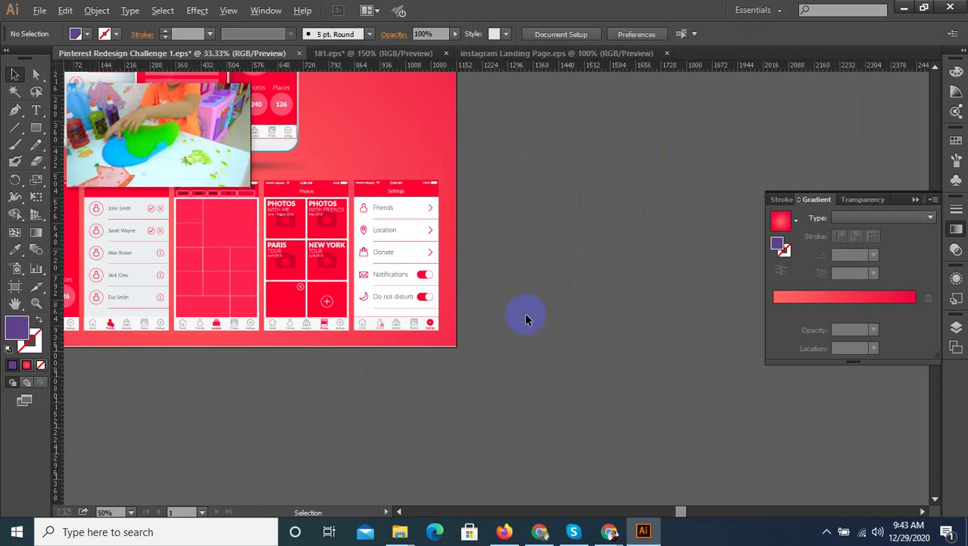
scroll(527, 319, down, 1)
scroll(363, 288, up, 4)
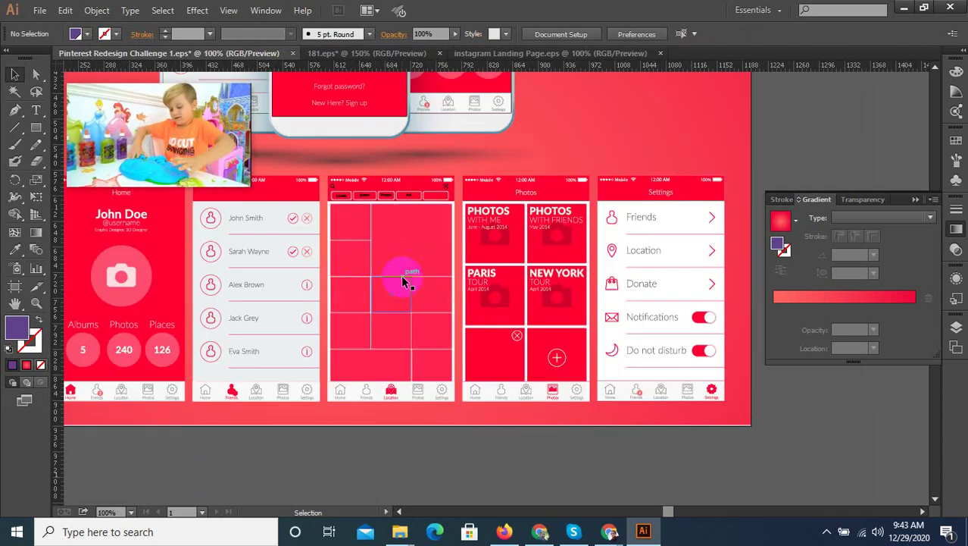
scroll(401, 319, down, 4)
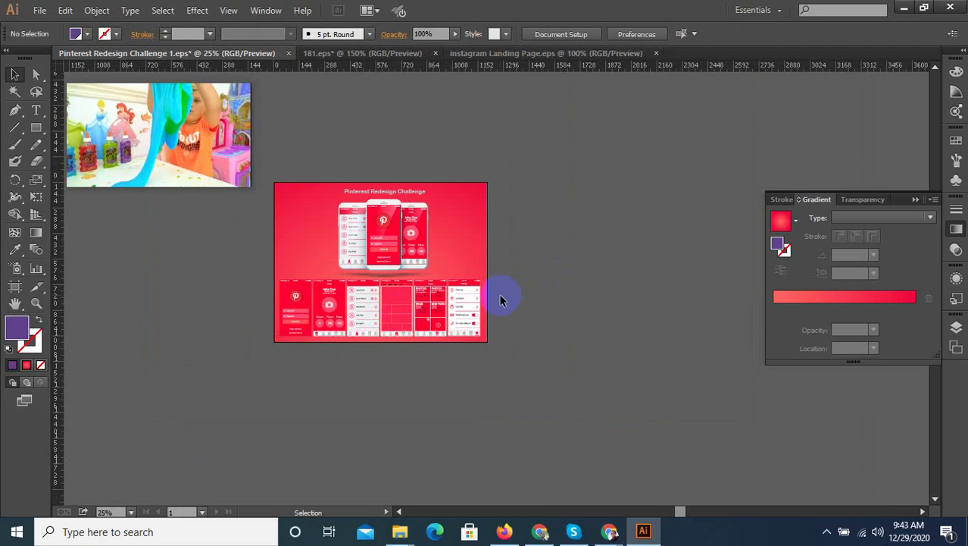
Save the document as a new Illustrator EPS file named Pinterest Redesign Challenge 2, accepting the EPS options
click(39, 10)
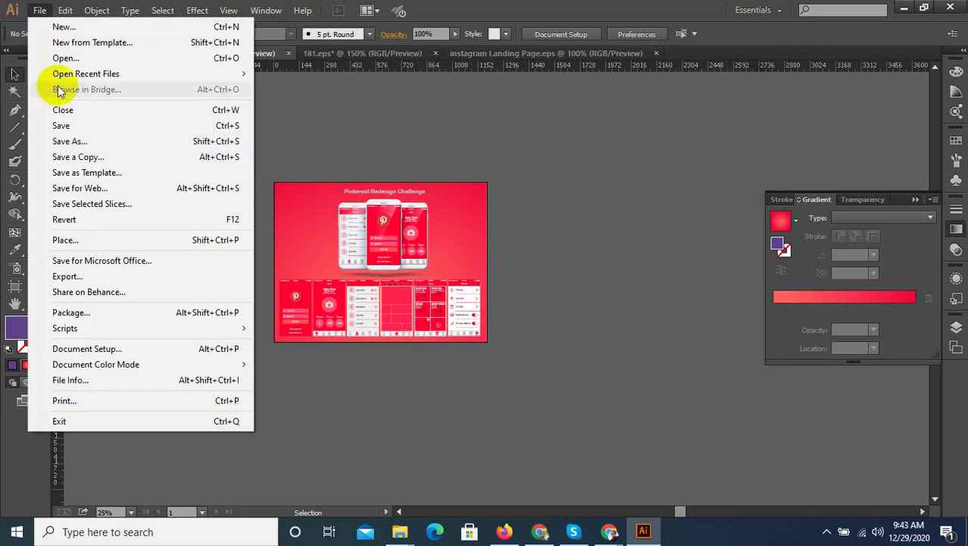
click(69, 142)
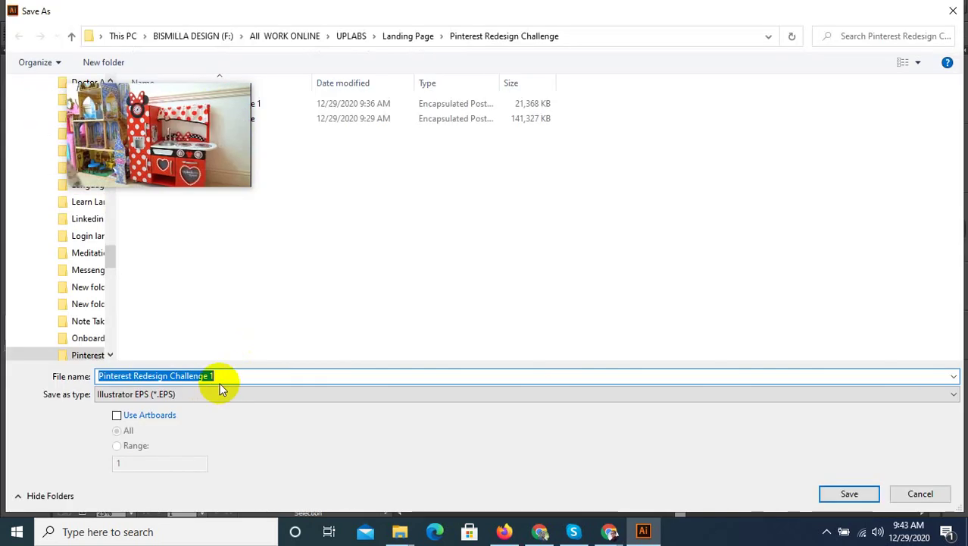
click(240, 372)
text(1)
key(BackSpace)
text(2)
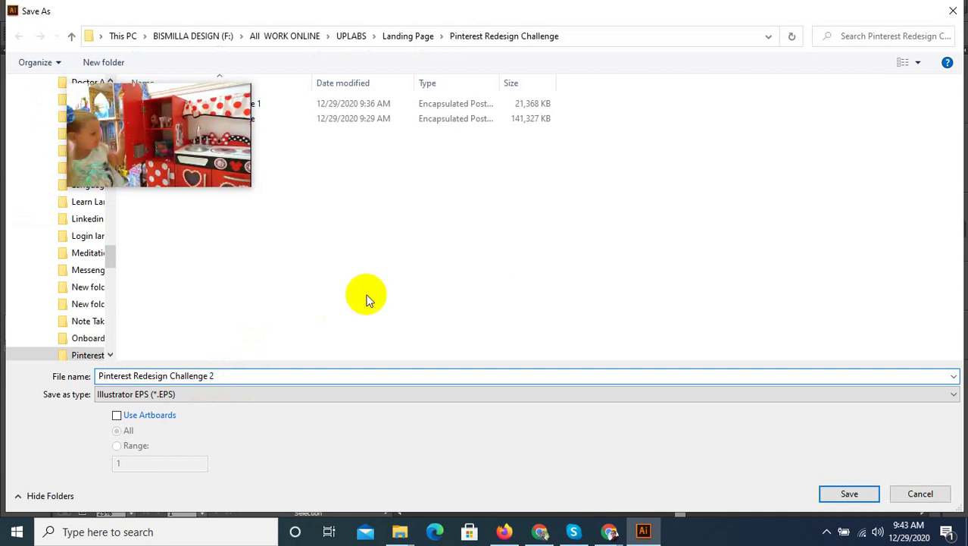
click(838, 489)
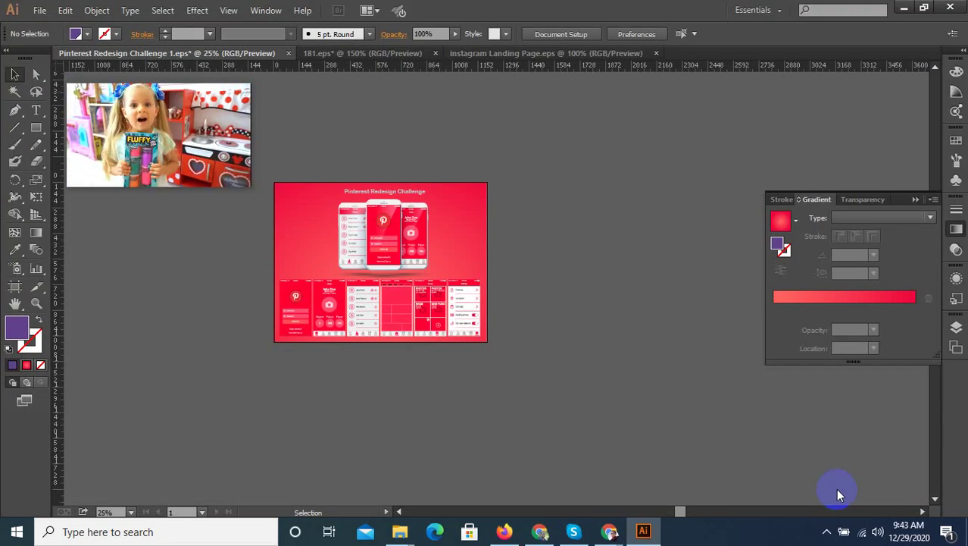
click(535, 459)
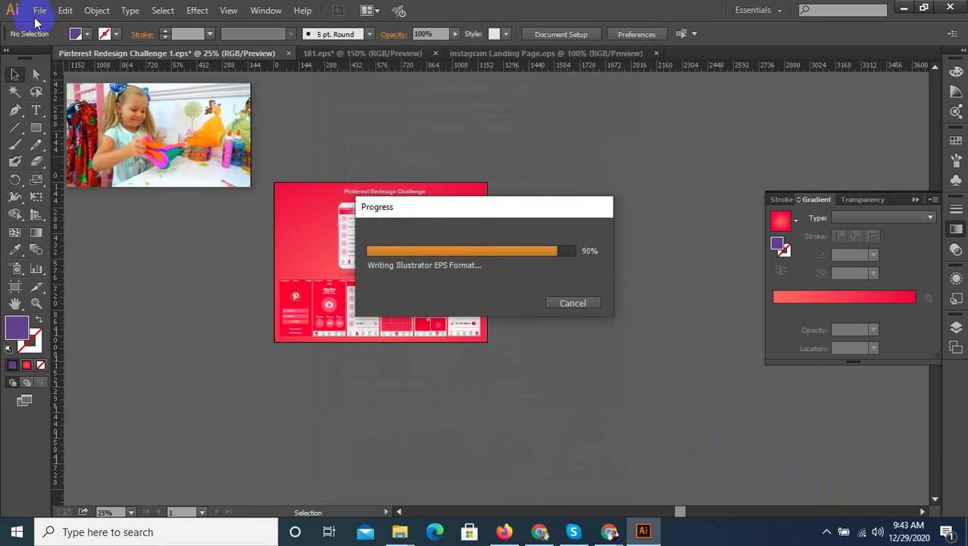
Export the artboard for web as a high-quality JPEG named Pinterest-Redesign-Challenge-2, and save the EPS document
click(37, 12)
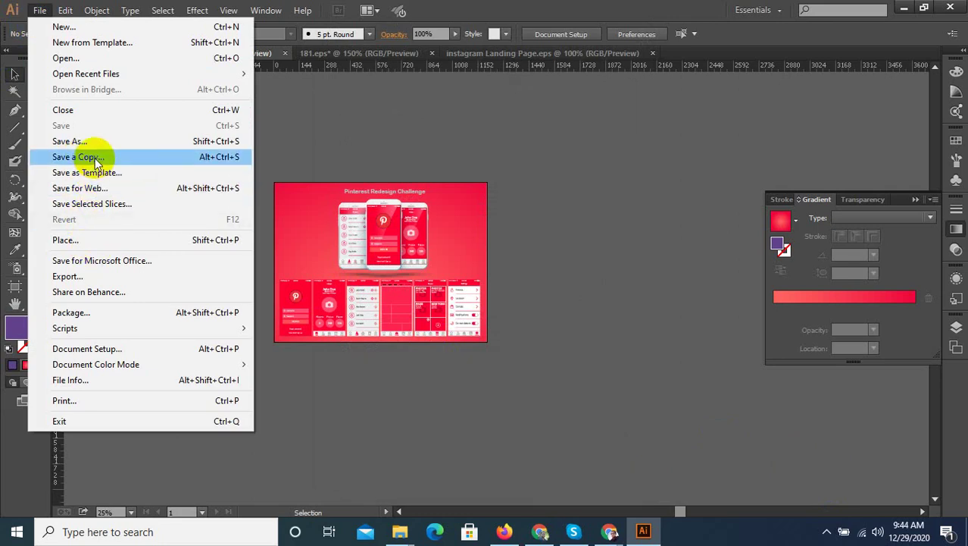
click(109, 188)
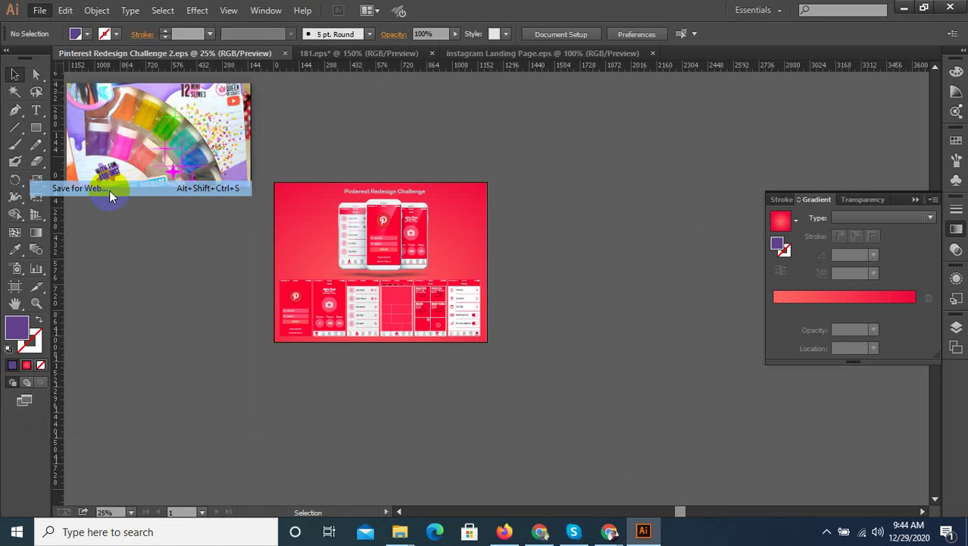
click(788, 221)
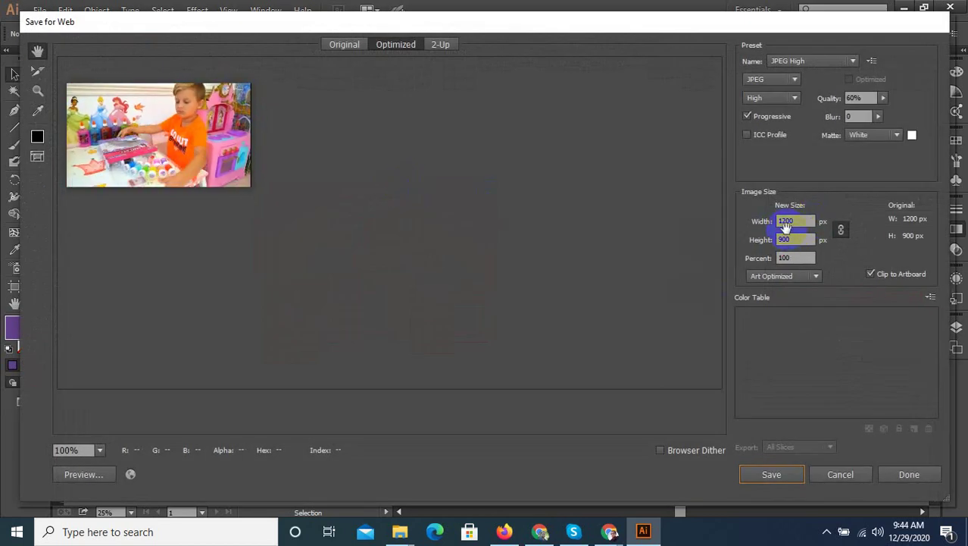
click(783, 320)
click(771, 474)
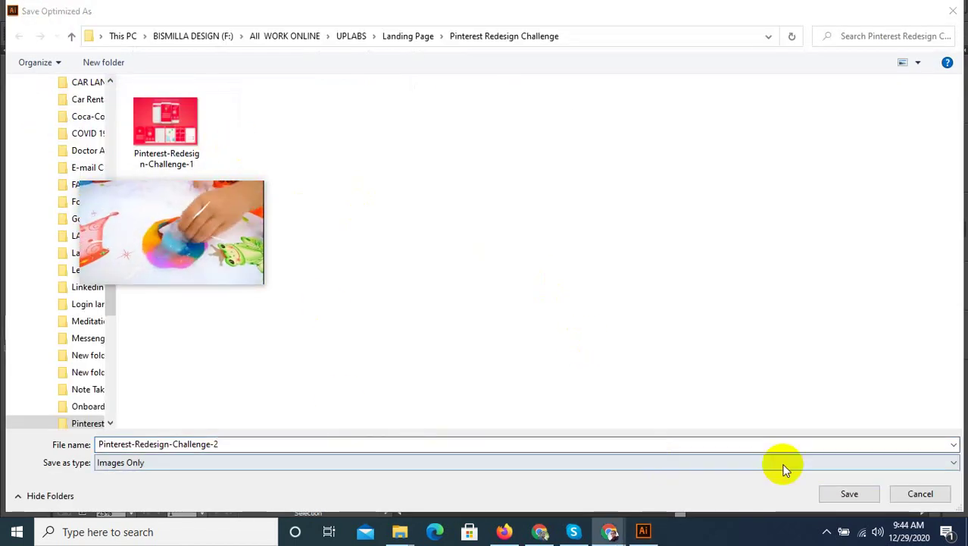
click(850, 494)
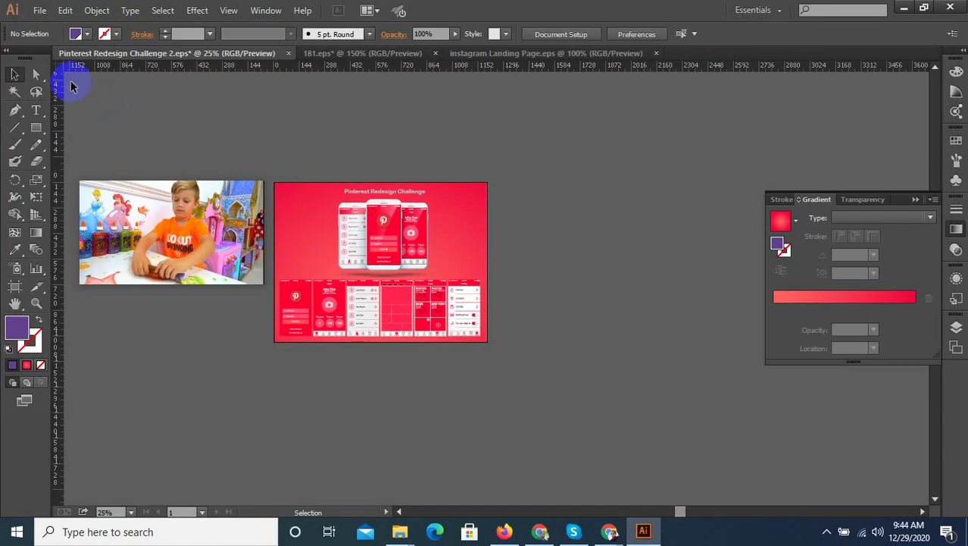
click(39, 10)
click(113, 125)
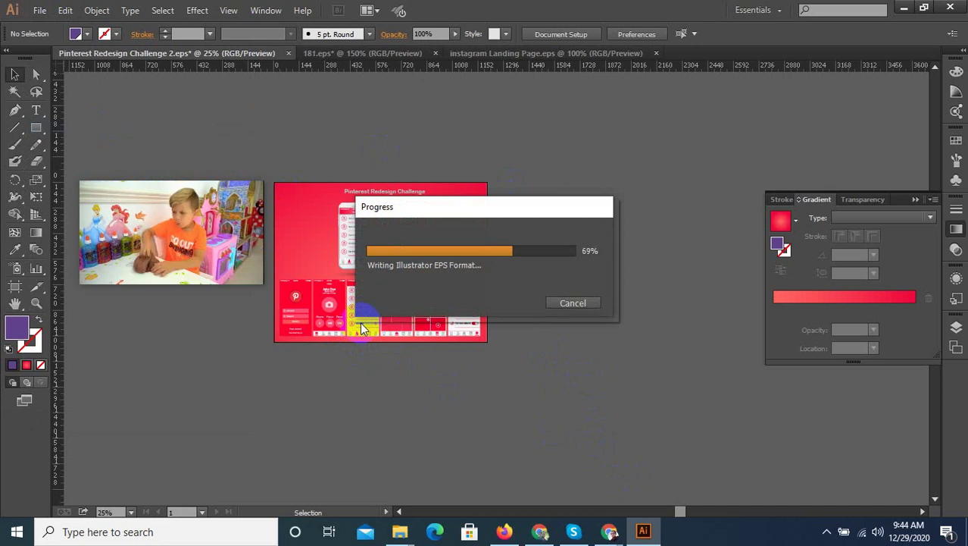
Switch to Chrome and accept the Pinterest Redesign Challenge on its UpLabs page
click(603, 534)
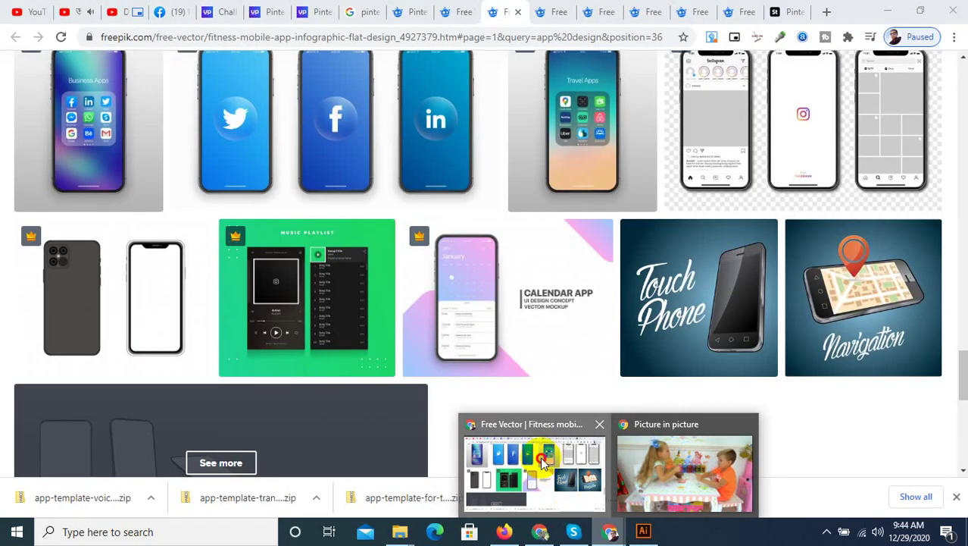
click(542, 463)
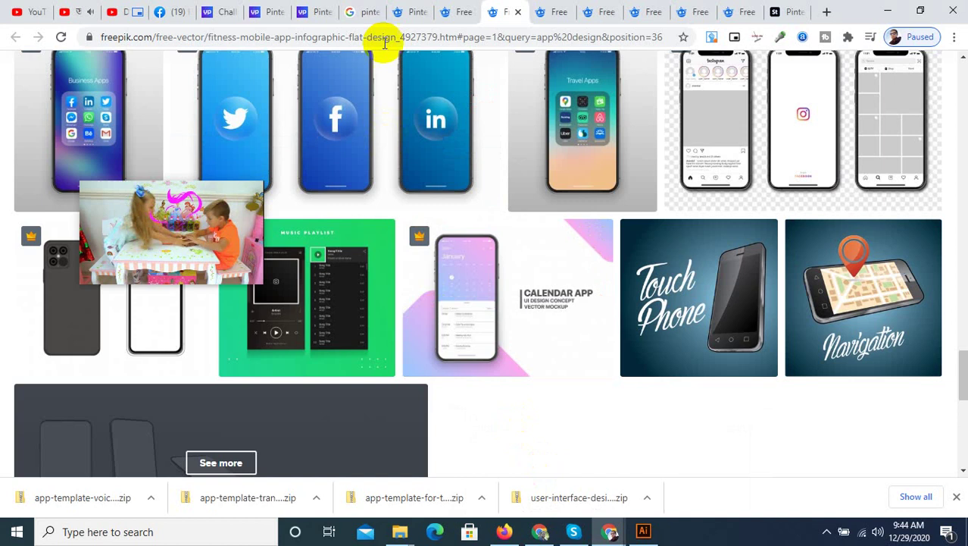
click(305, 10)
scroll(484, 294, up, 3)
scroll(484, 294, up, 5)
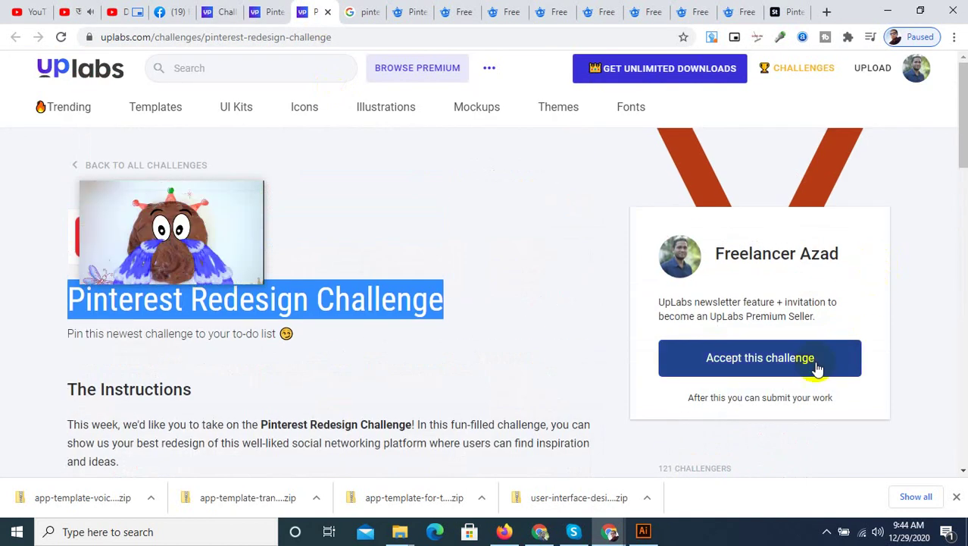
click(767, 364)
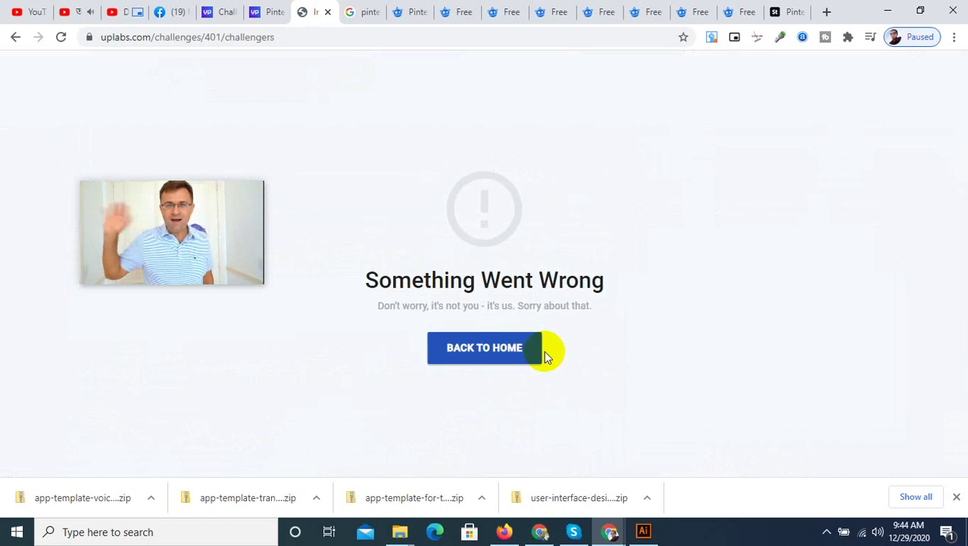
Return to the UpLabs home page and reopen the Pinterest Redesign Challenge from the challenges list
click(489, 359)
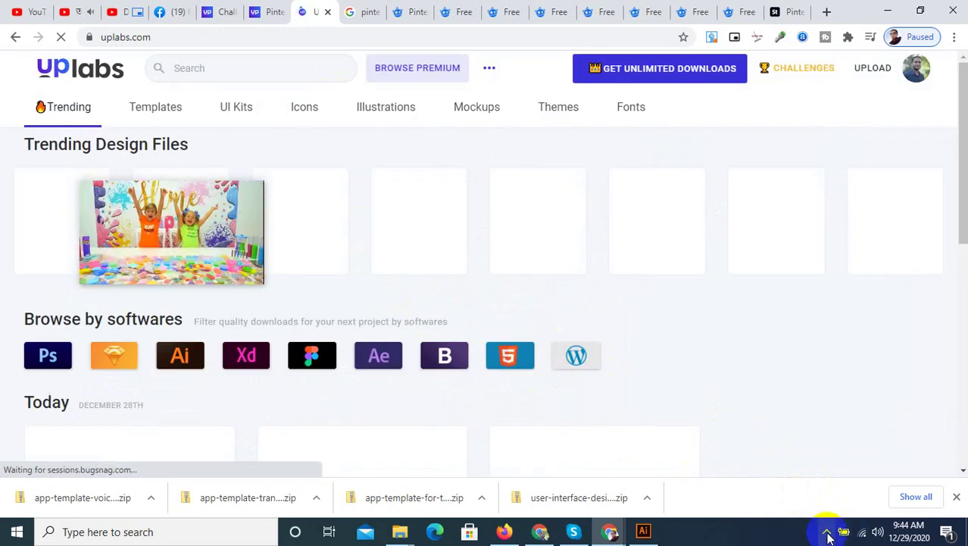
click(795, 76)
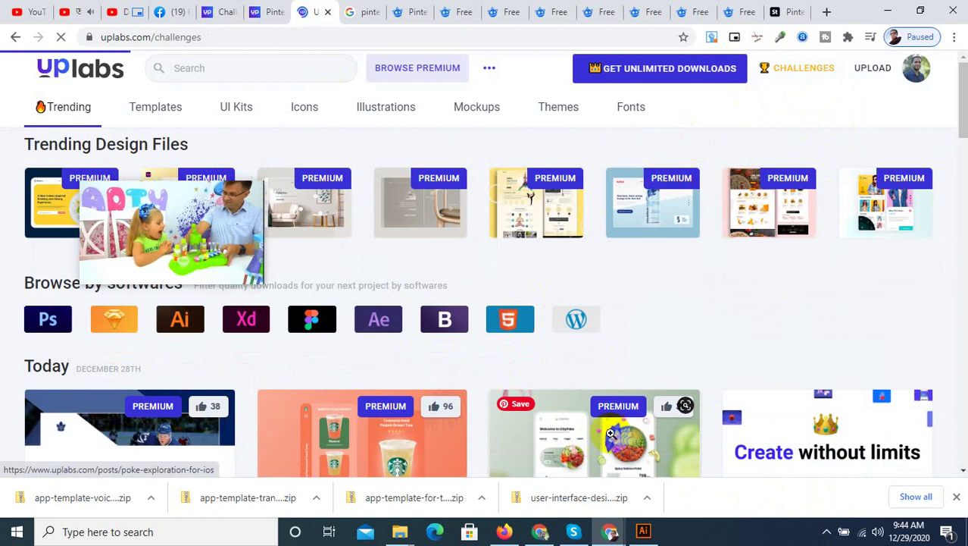
click(827, 531)
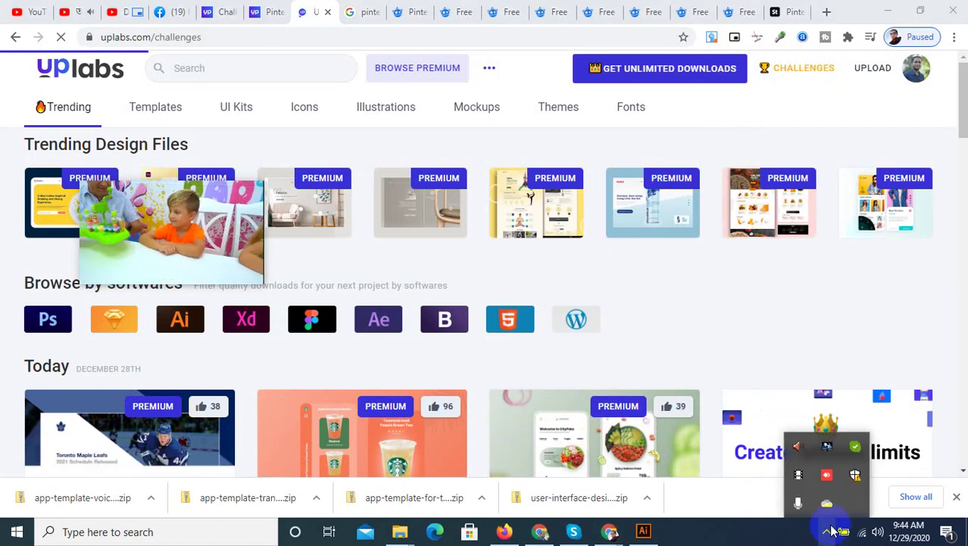
scroll(279, 391, down, 2)
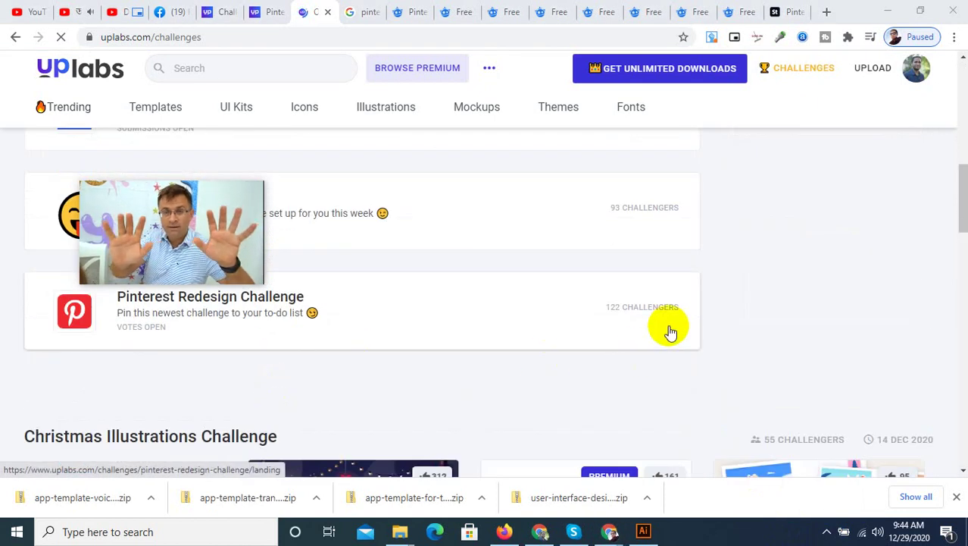
click(282, 313)
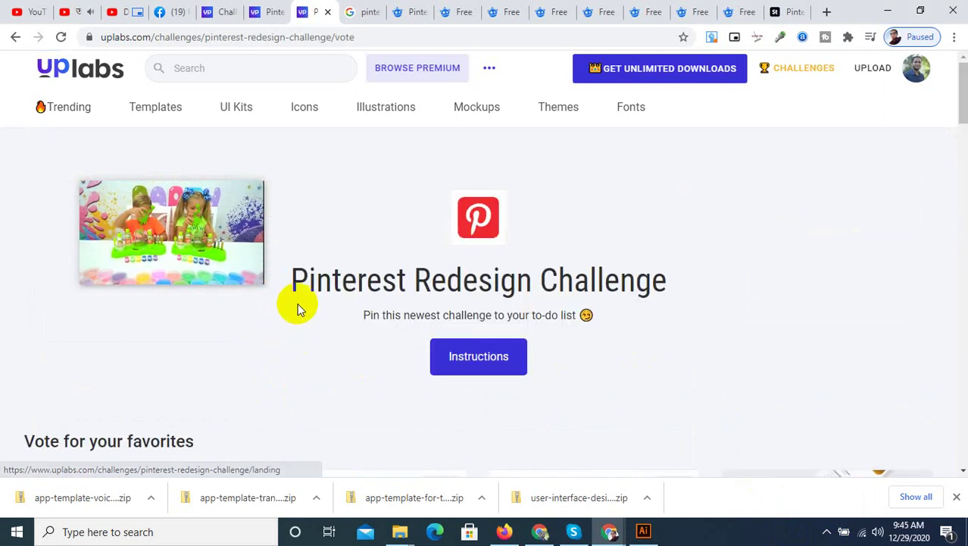
Open the challenge's instructions and start a work submission for it
scroll(489, 367, down, 3)
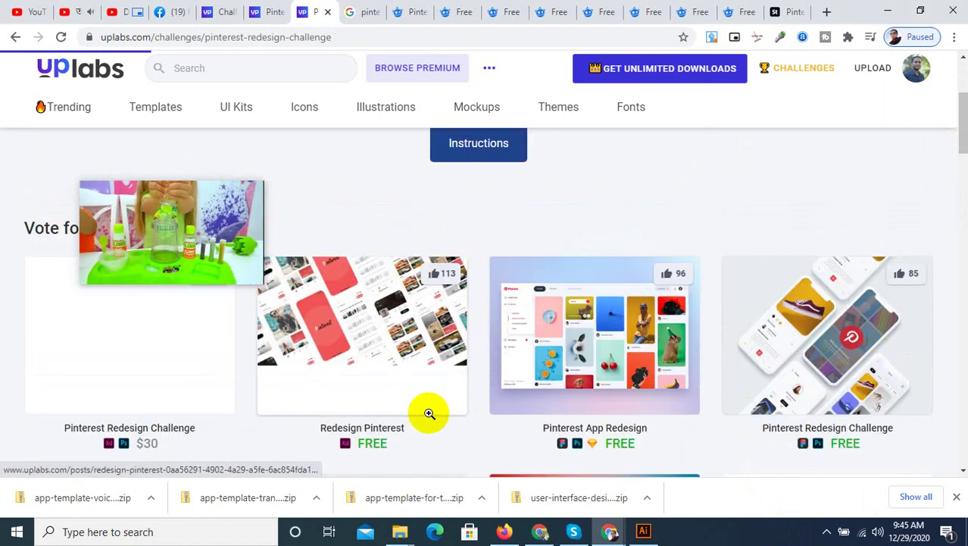
scroll(478, 389, up, 3)
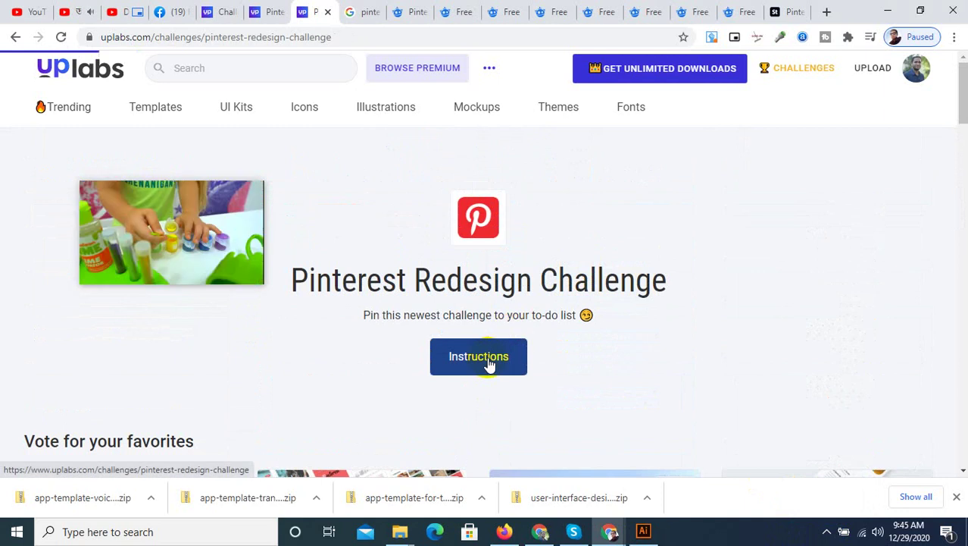
click(826, 534)
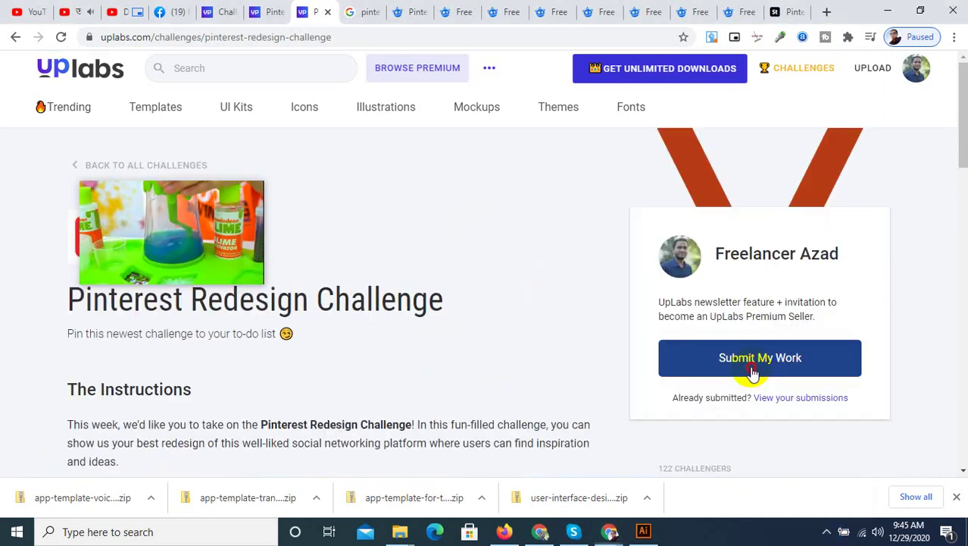
click(753, 359)
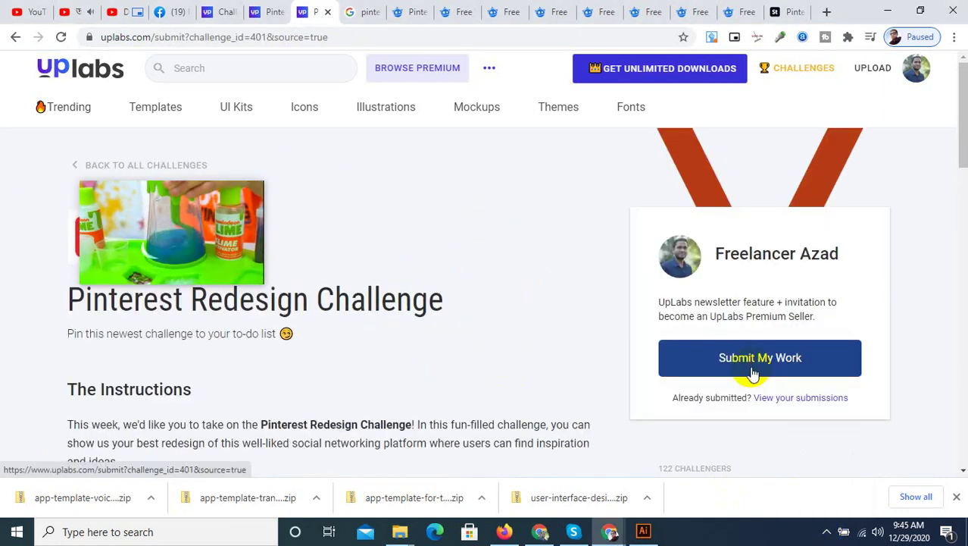
Upload the image Pinterest-Redesign-Challenge-1 to the submission from the folder F:\All WORK ONLINE\UPLABS\Landing Page\Pinterest Redesign Challenge
scroll(421, 393, down, 5)
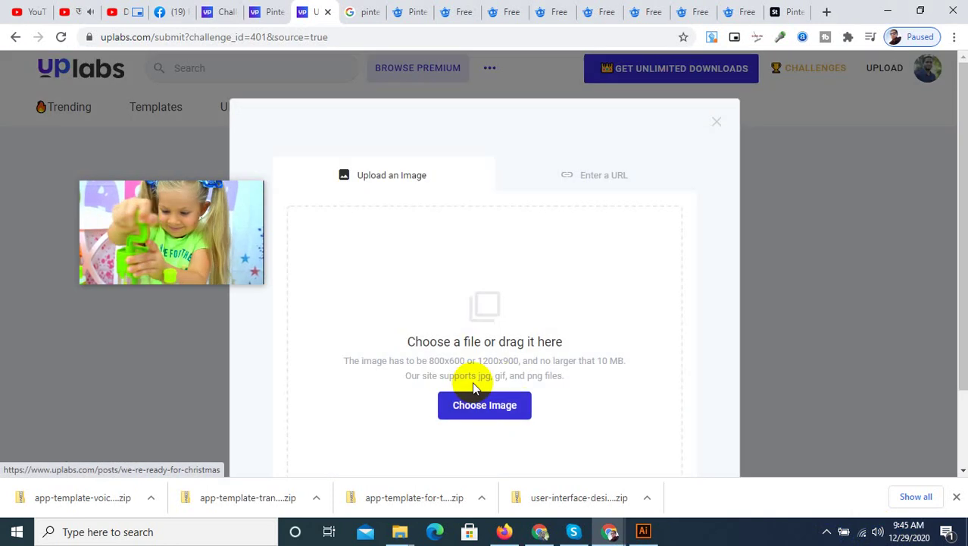
click(503, 405)
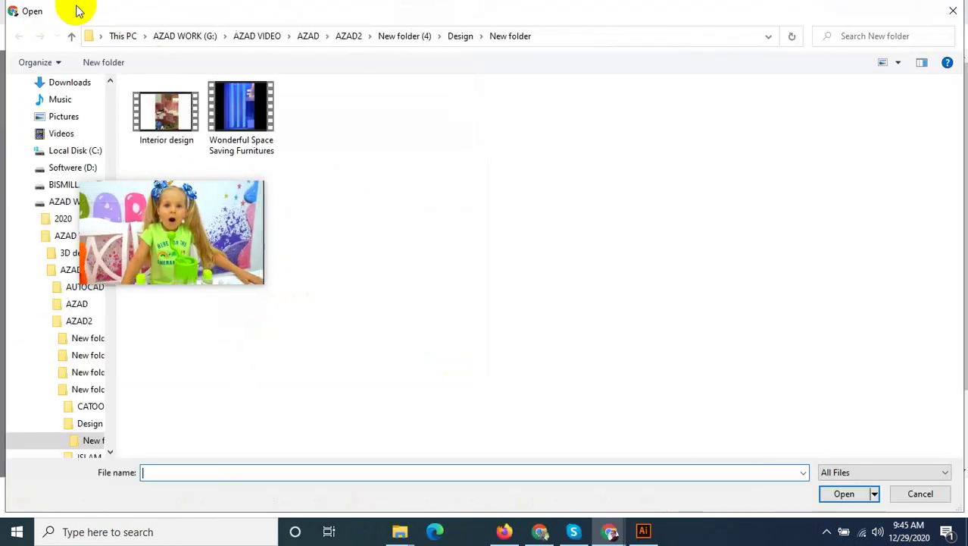
click(147, 37)
click(128, 36)
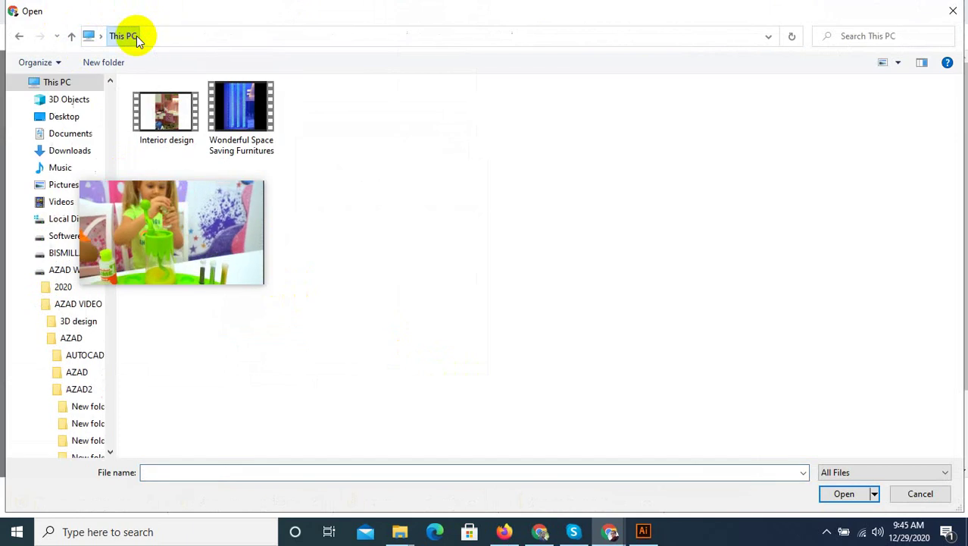
double_click(322, 271)
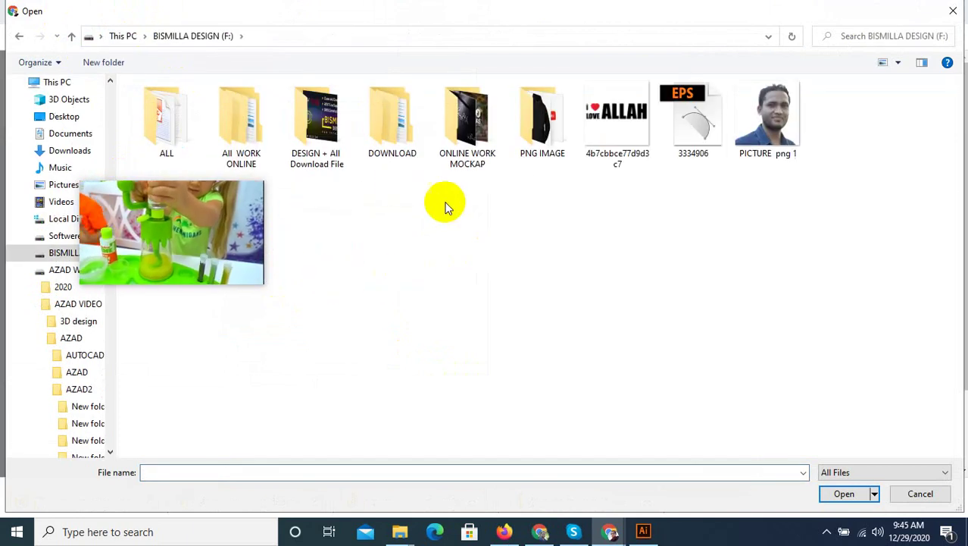
double_click(251, 128)
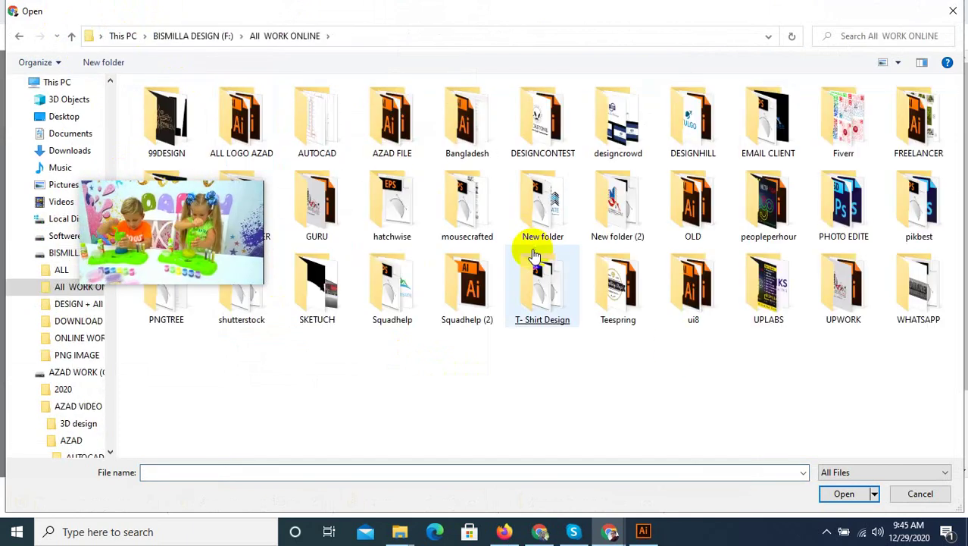
double_click(733, 314)
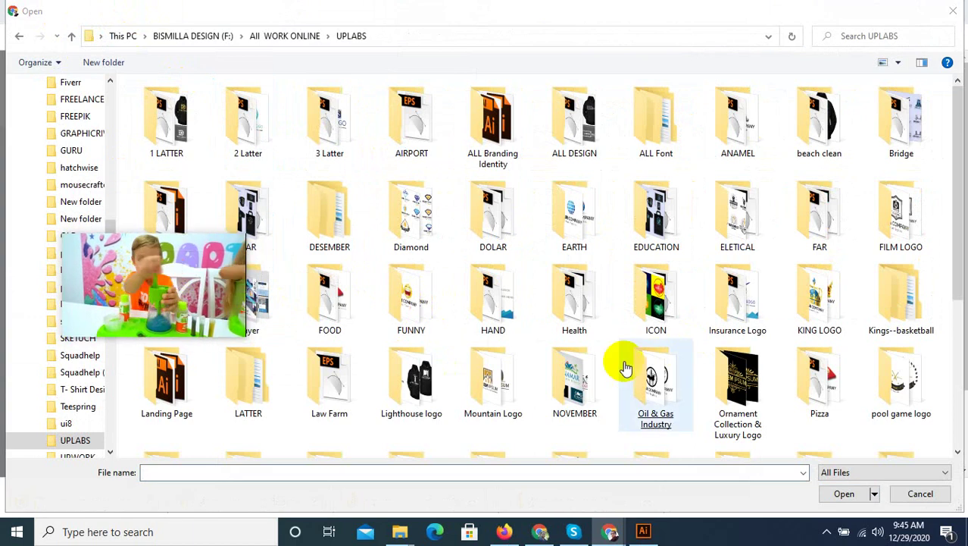
double_click(165, 390)
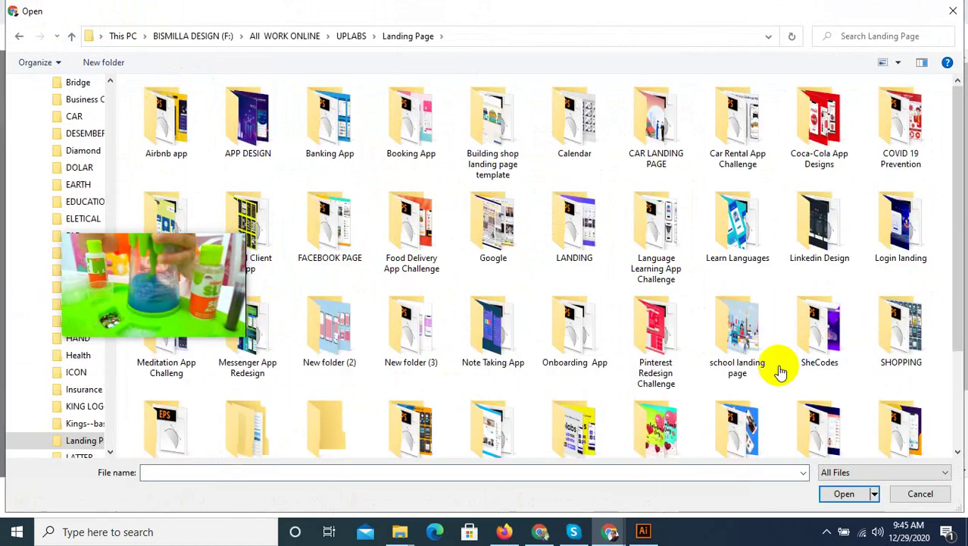
double_click(656, 334)
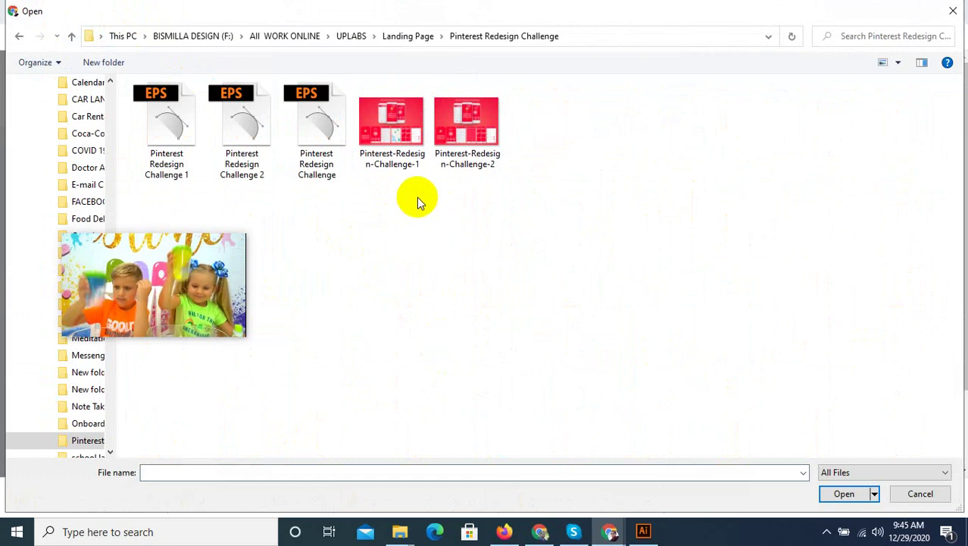
double_click(415, 166)
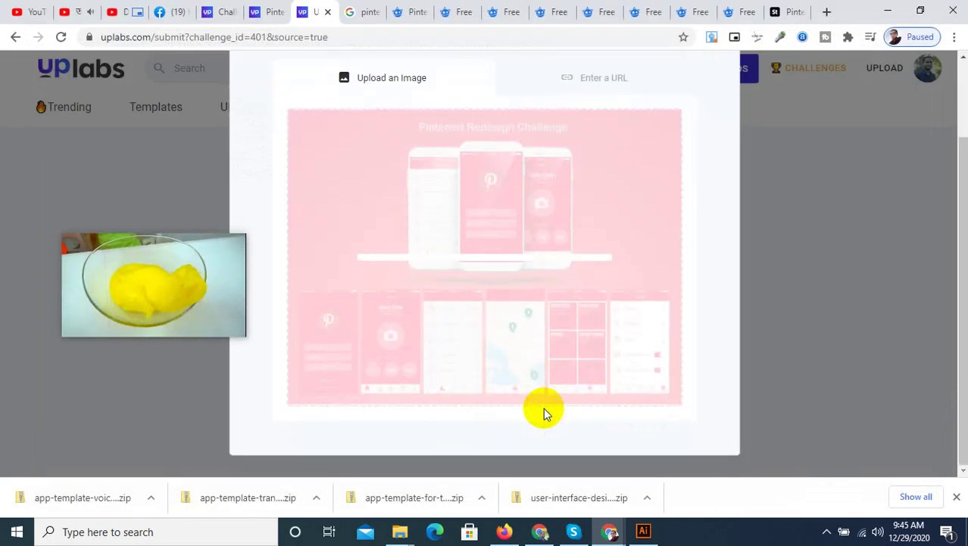